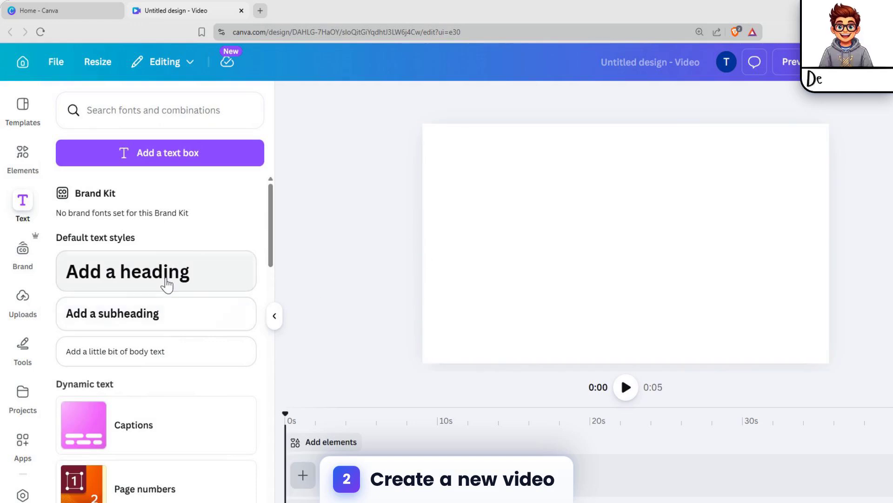
Step: Add a heading to the blank video page and replace its text with SPLASH
click(167, 283)
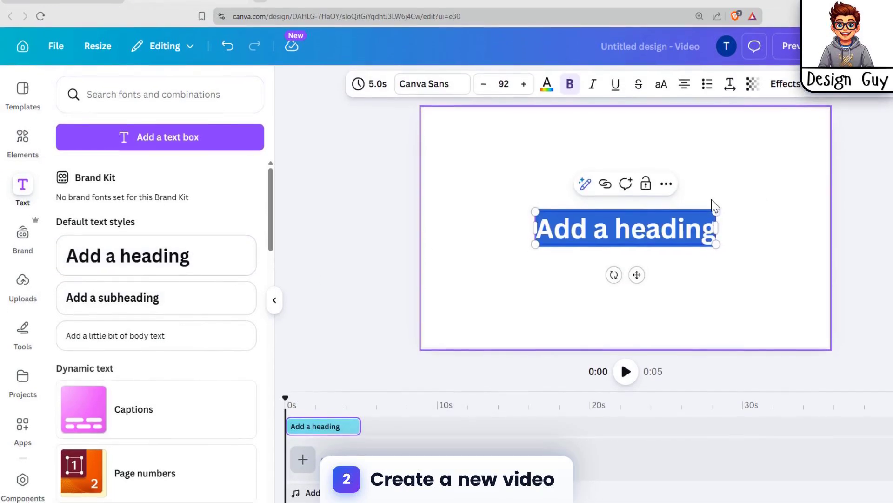
click(712, 223)
double_click(607, 244)
text(SPL)
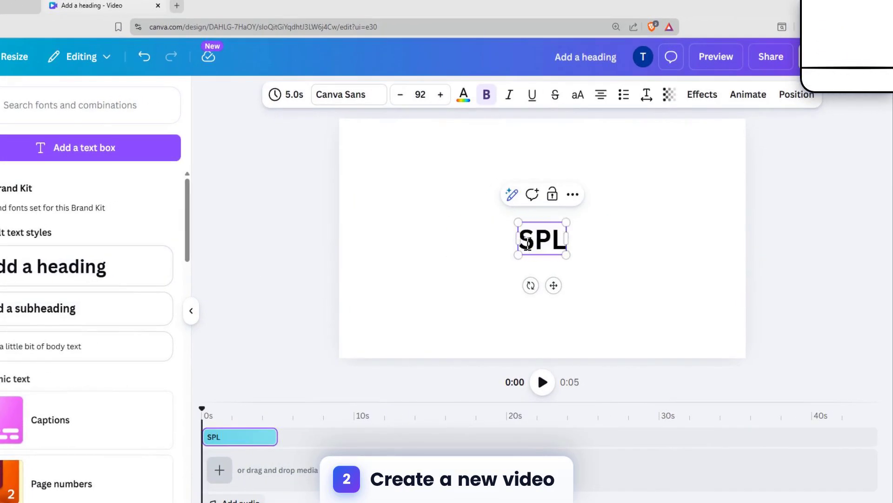
text(ASH)
click(645, 242)
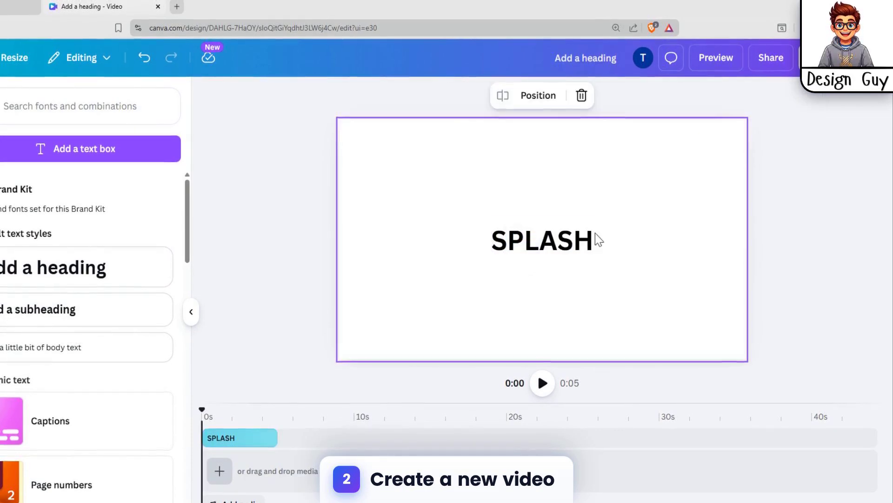
Step: Search the fonts for "brush" for the SPLASH heading
click(592, 240)
click(347, 98)
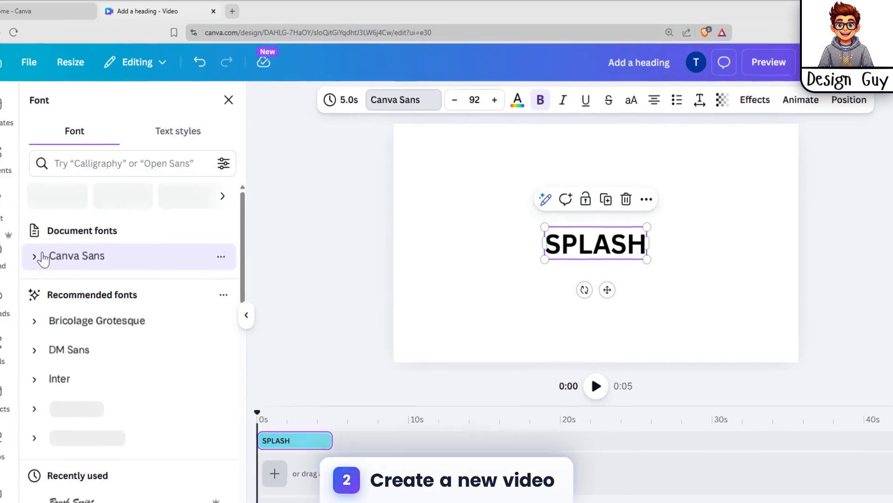
text(brush)
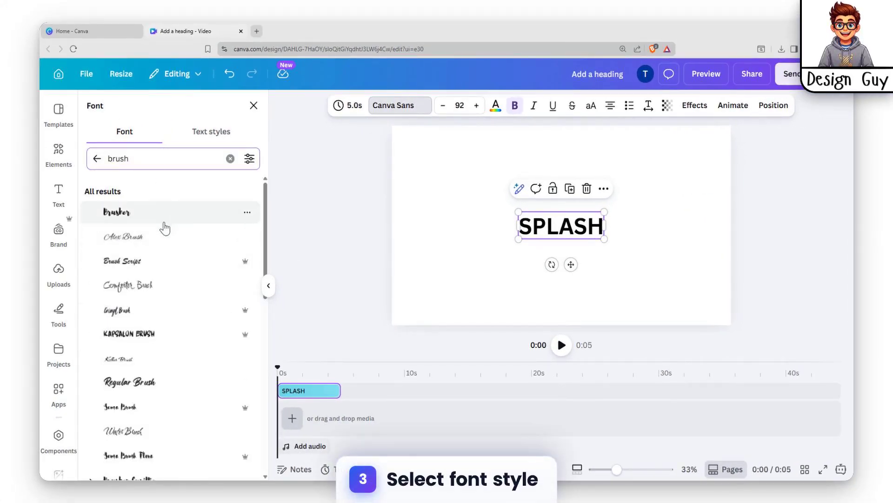
Step: Try several brush fonts on the SPLASH heading, including Brush Script, Grimpt Brush and Kapsalon Brush
click(139, 269)
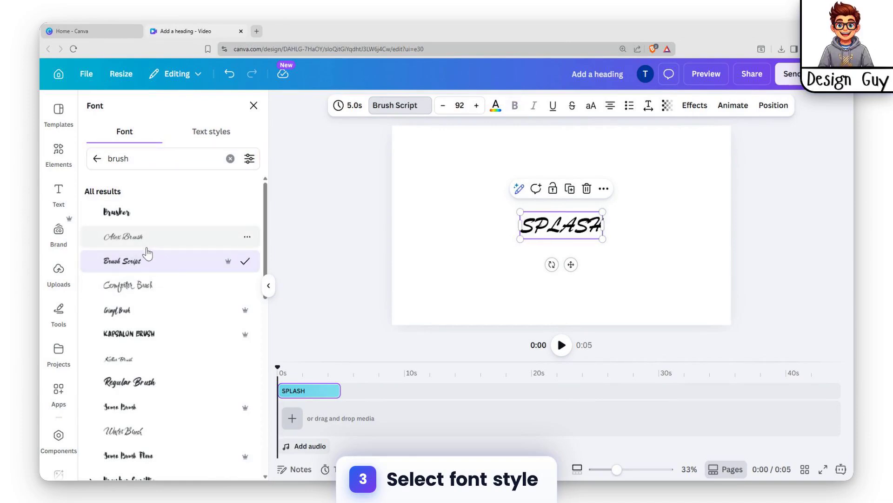
click(156, 287)
click(146, 310)
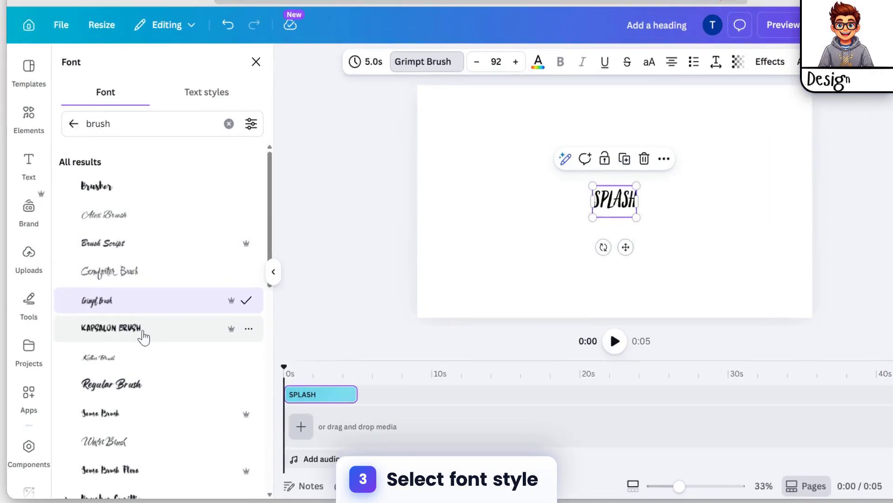
click(155, 339)
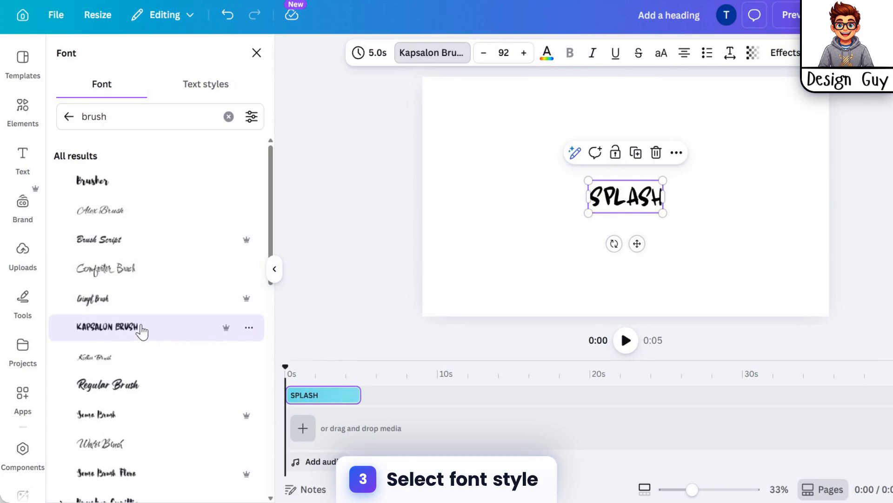
scroll(619, 207, up, 5)
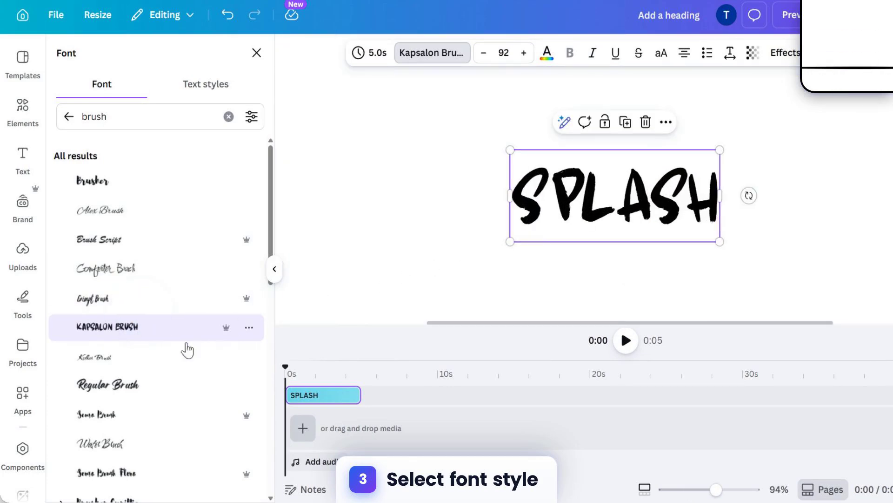
click(132, 360)
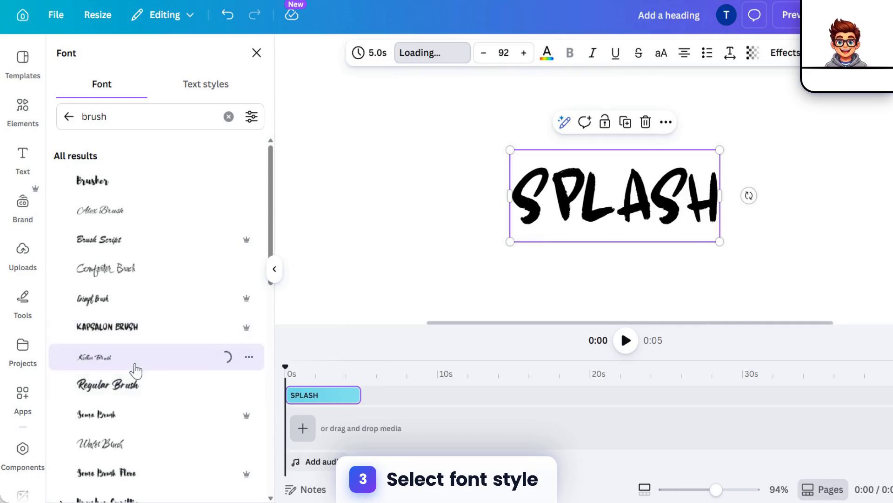
Step: Set the SPLASH heading's font to Regular Brush
click(128, 393)
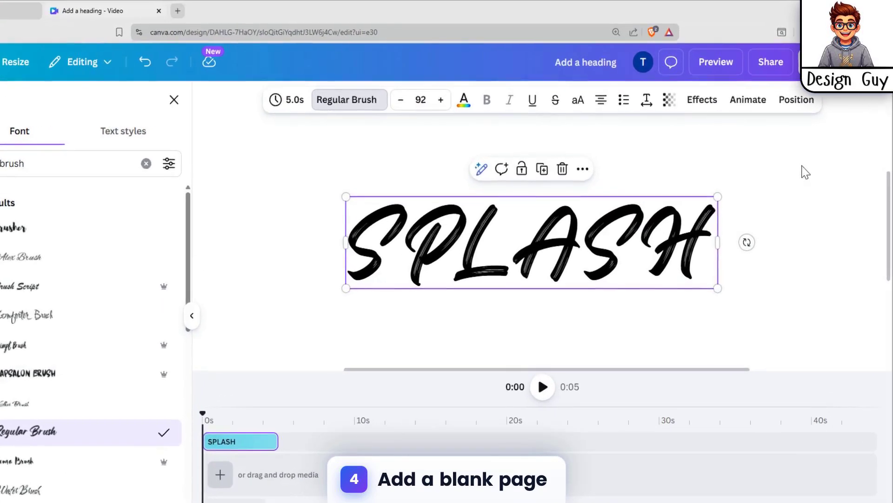
click(777, 163)
click(634, 208)
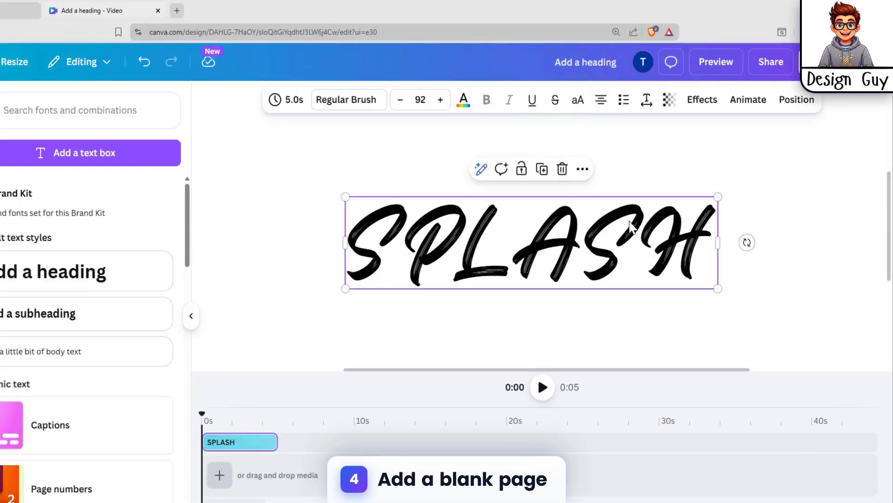
Step: Add a blank 5-second page to the video timeline beneath the SPLASH text track
click(219, 474)
click(228, 427)
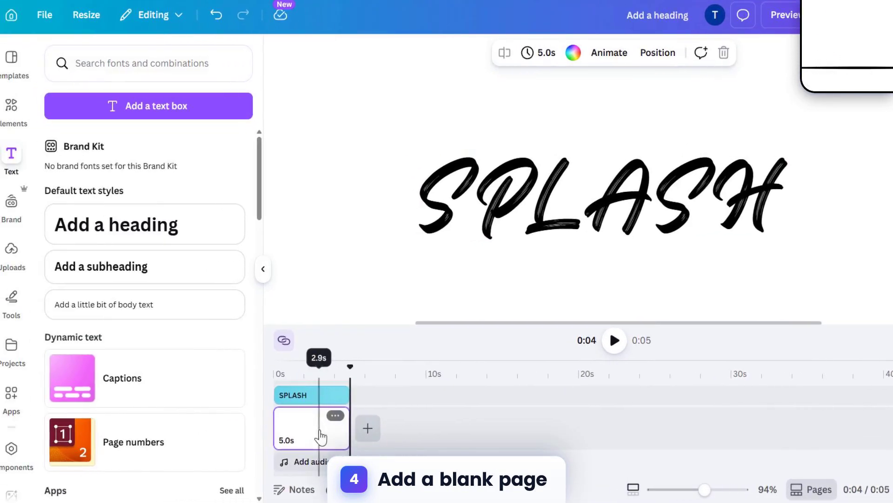
click(781, 160)
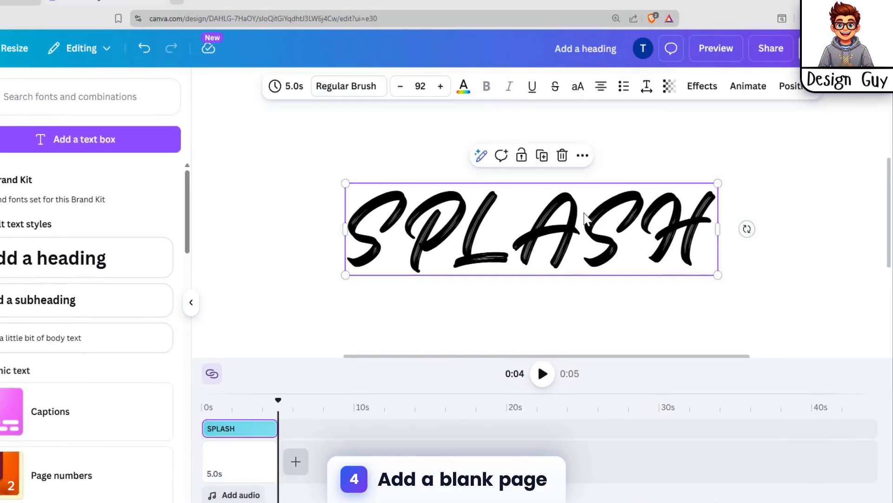
click(573, 183)
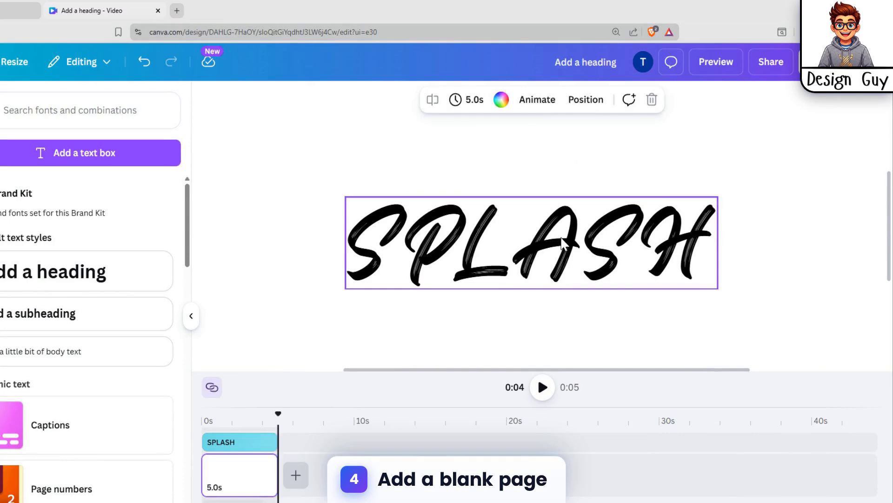
Step: Apply the Hollow text effect to the SPLASH heading with a thickness of 1
click(564, 236)
click(702, 112)
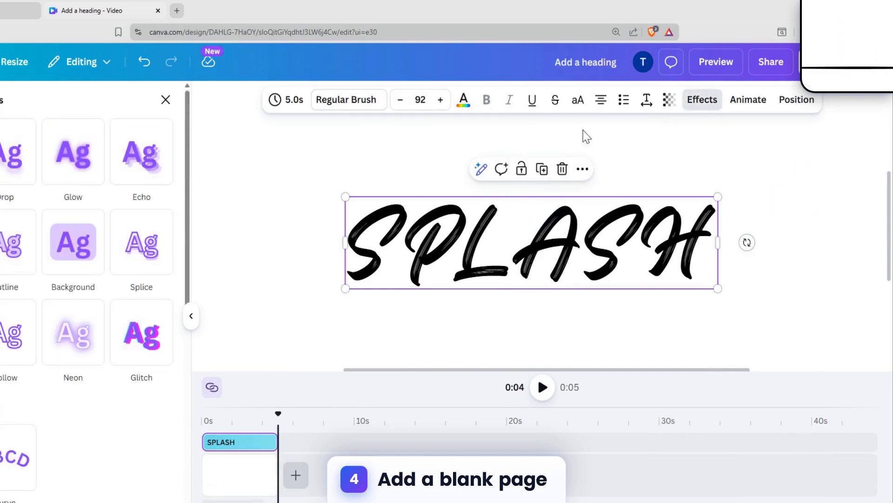
click(3, 353)
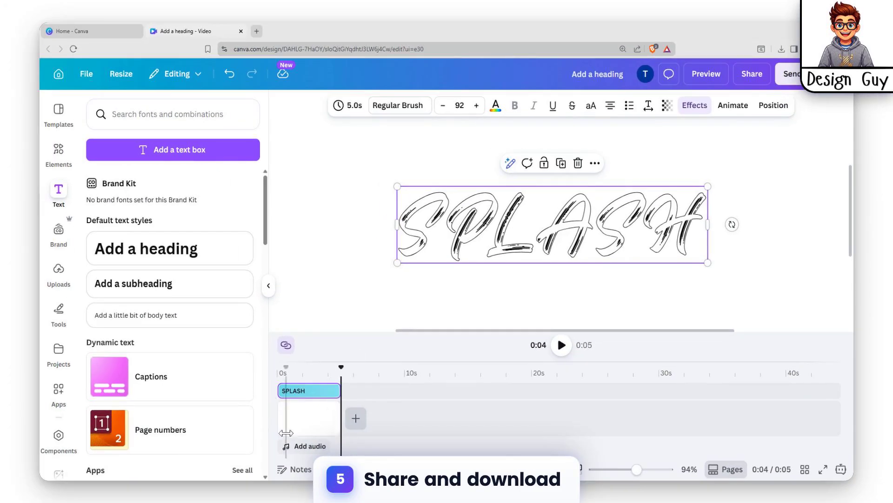
Step: Download the hollow SPLASH design as a PNG at size 3.125 with a transparent background
click(751, 74)
click(666, 318)
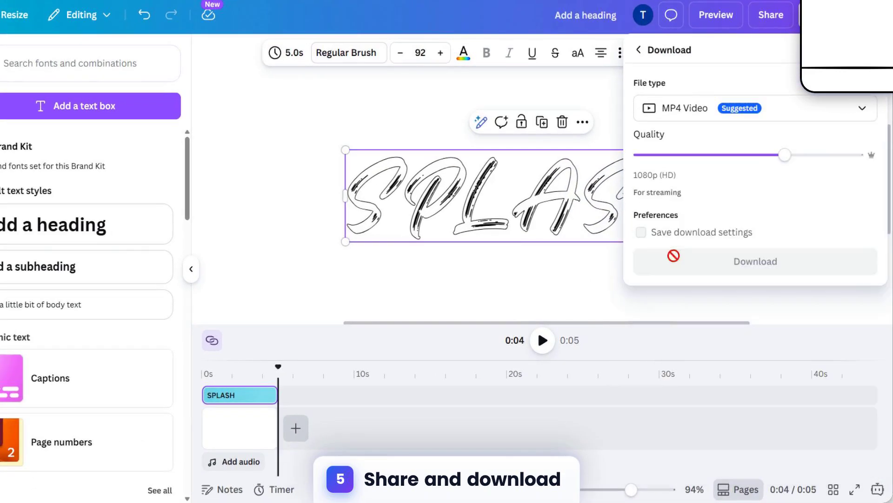
click(719, 153)
click(678, 219)
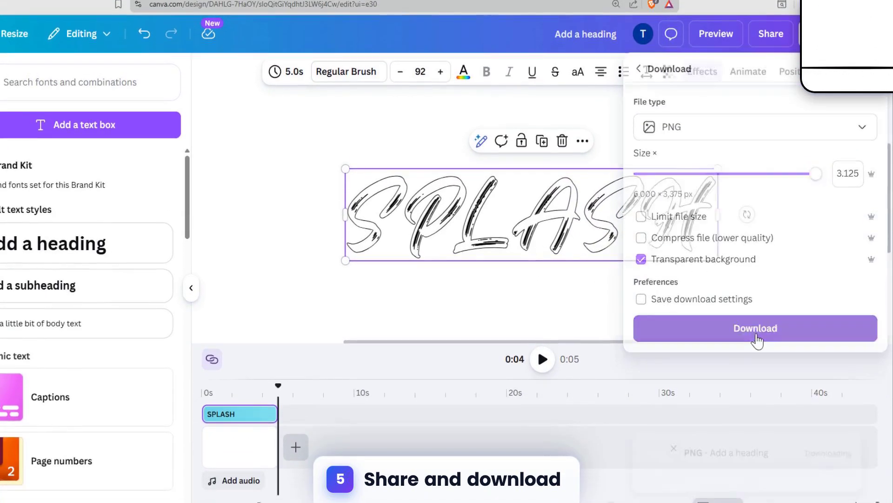
click(768, 358)
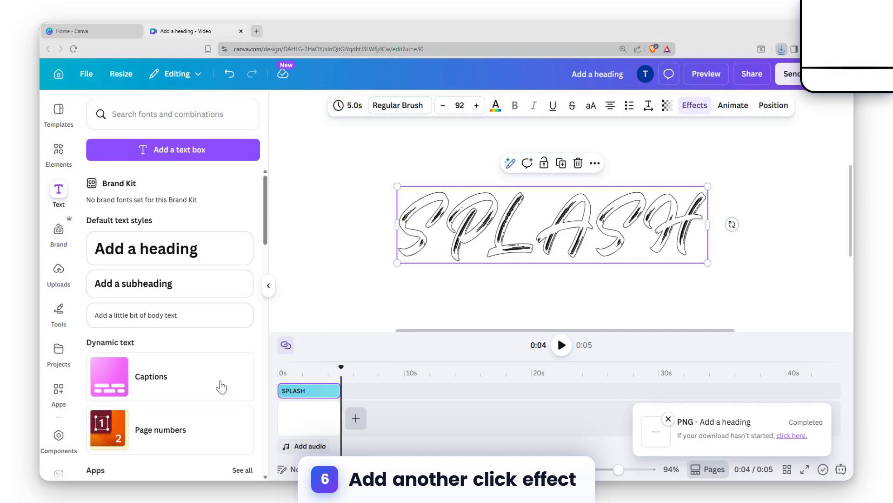
click(791, 251)
Step: Replace the SPLASH heading's Hollow effect with the Outline effect
click(540, 249)
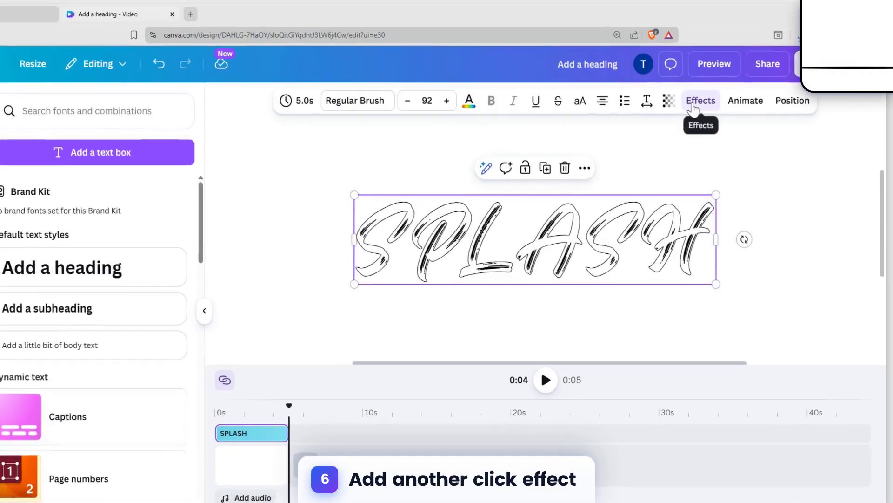
click(693, 106)
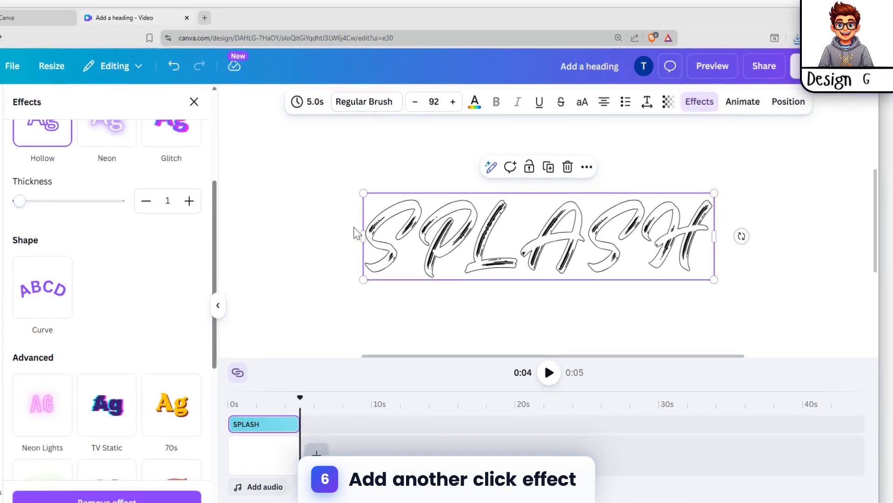
scroll(67, 269, up, 3)
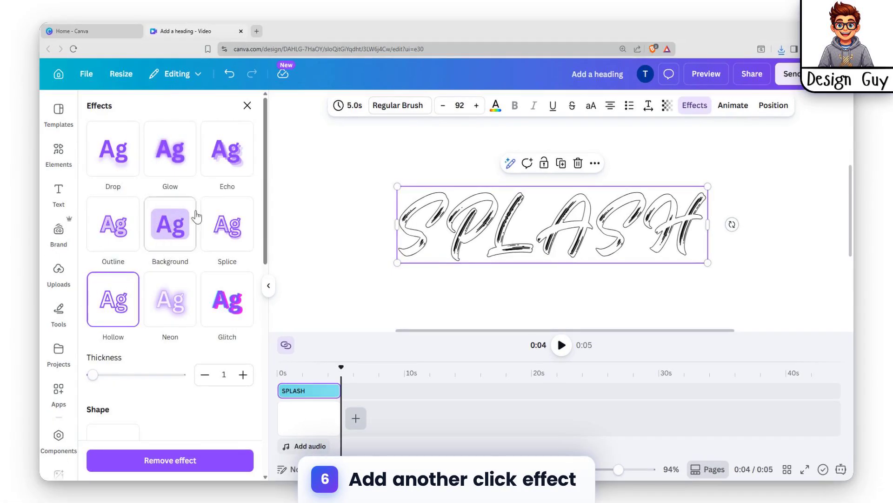
click(169, 226)
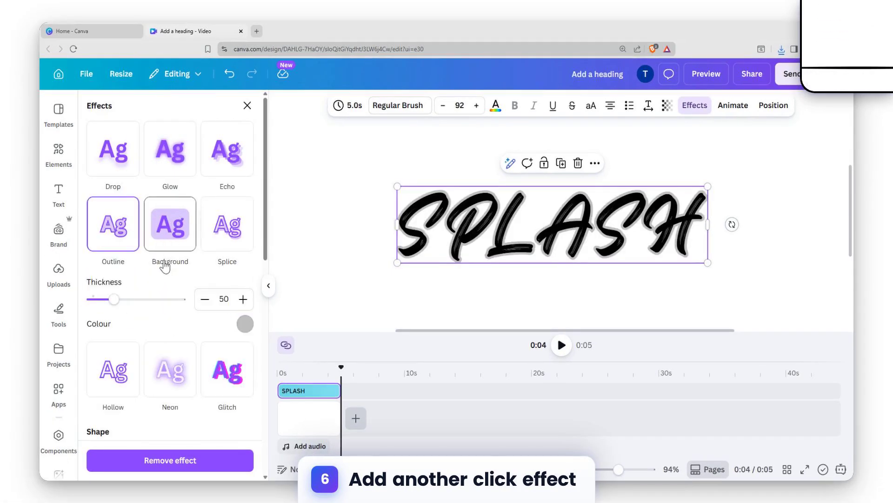
Step: Set the heading's outline colour to Sapphire (#5170ff) after trying white, yellow and purple
click(242, 326)
click(228, 258)
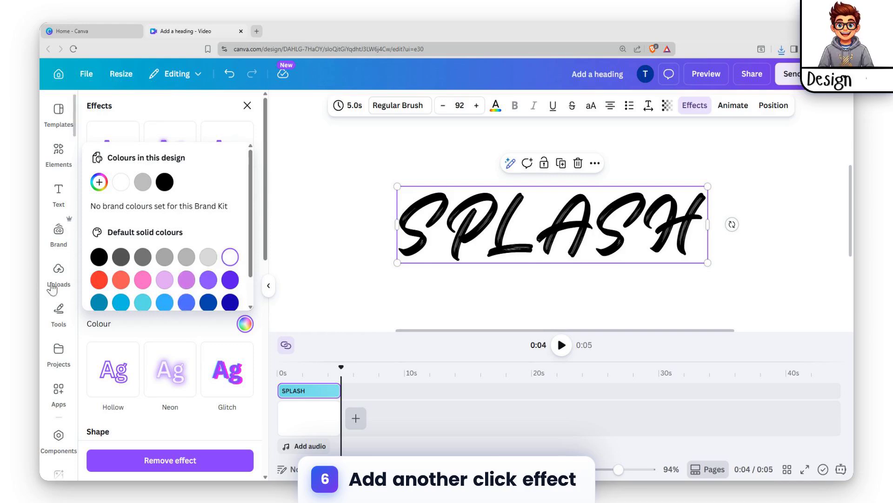
scroll(123, 276, down, 2)
click(160, 292)
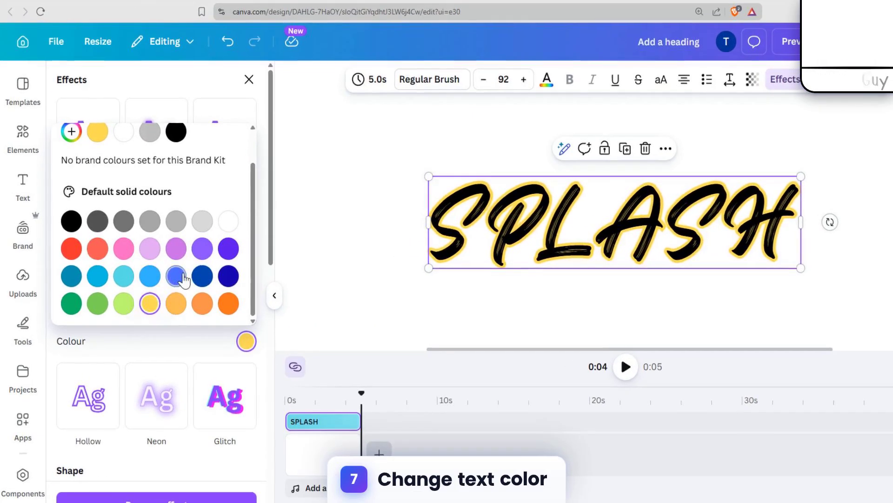
click(181, 275)
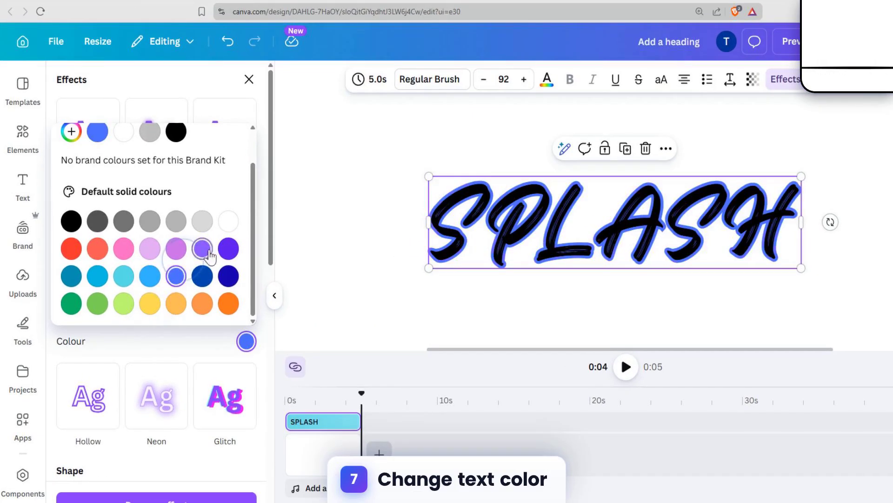
click(180, 278)
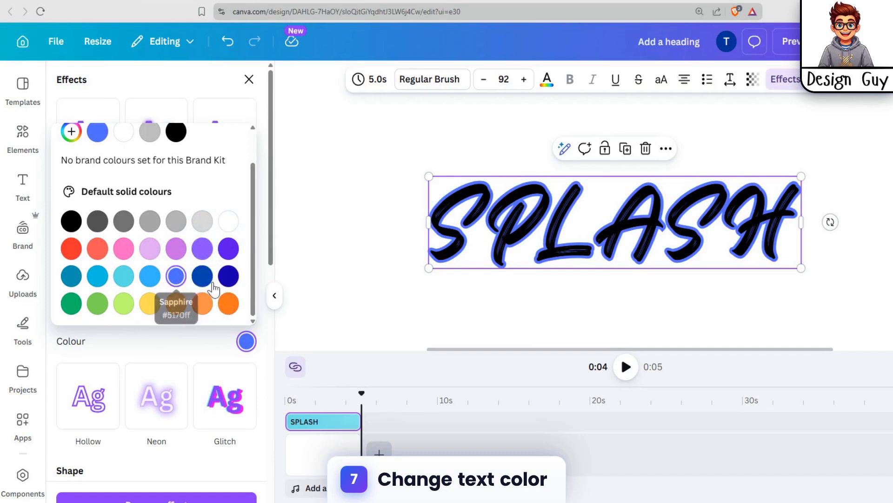
click(886, 225)
click(741, 228)
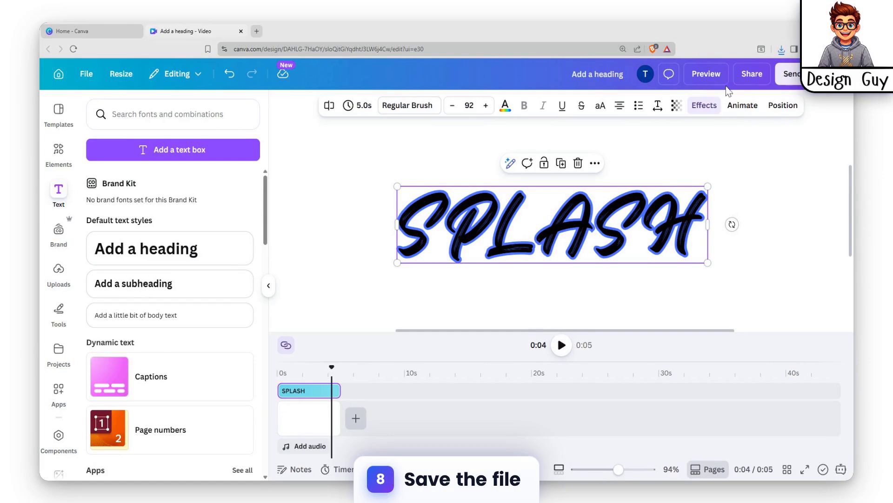
Step: Download the blue-outlined SPLASH heading as a PNG at size 3.125 with a transparent background, and delete the heading from the page
click(758, 73)
click(664, 337)
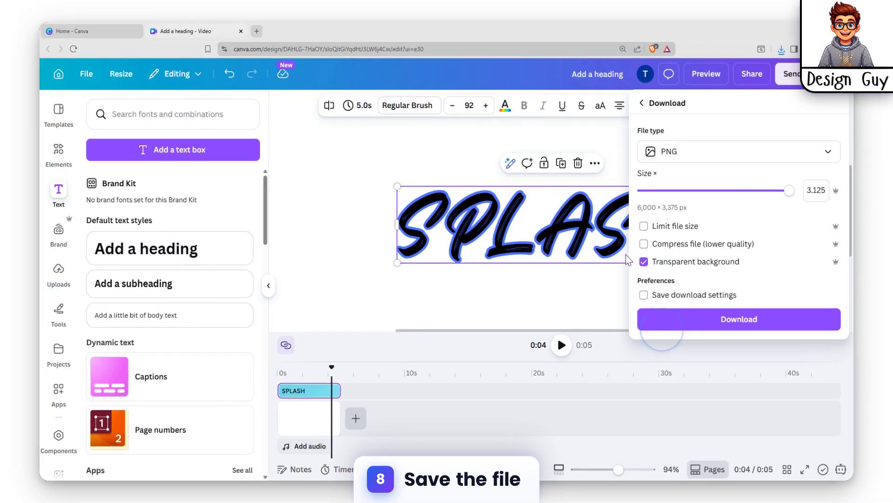
click(773, 323)
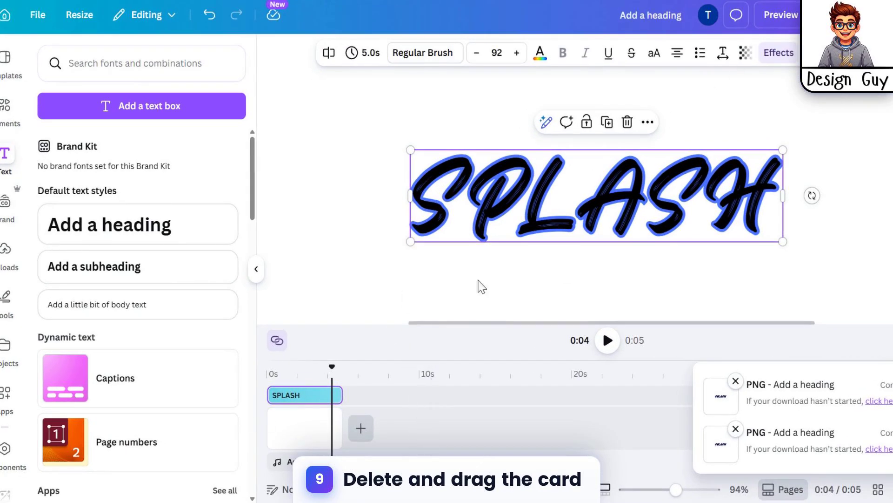
key(Delete)
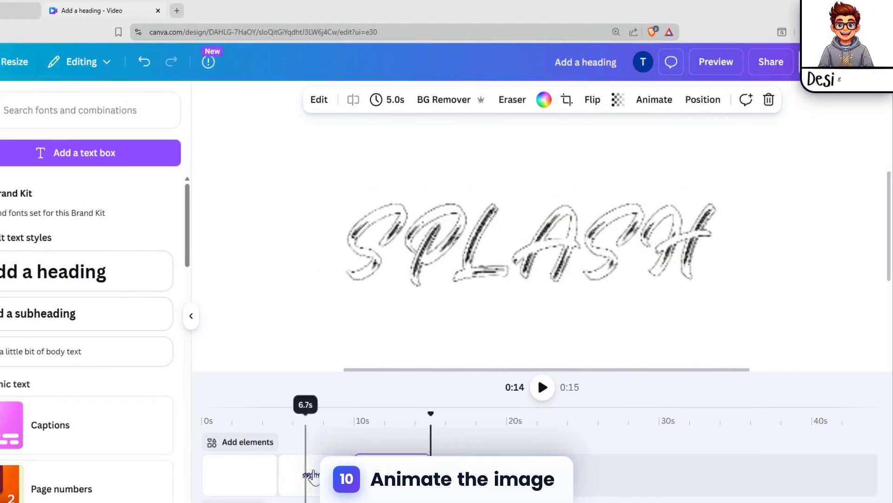
Step: Move the hollow SPLASH image clip ahead of the blue-outlined one in the timeline
click(384, 421)
click(543, 387)
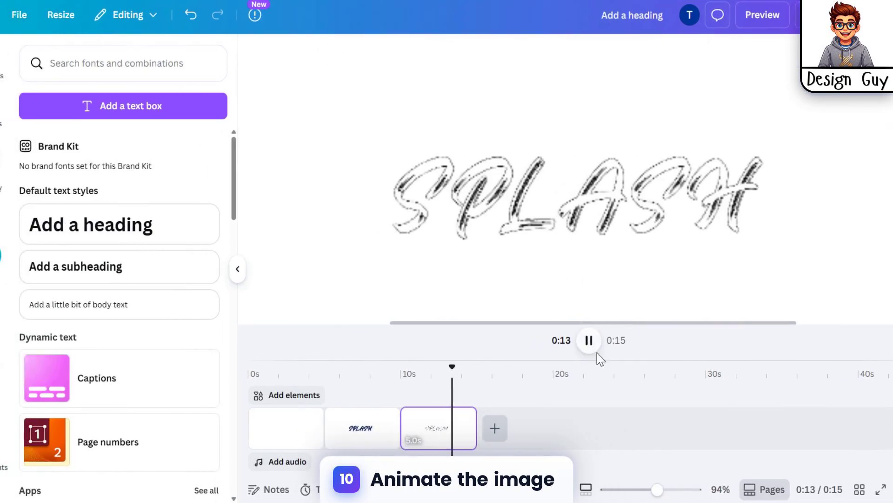
click(557, 349)
drag(385, 422, 299, 428)
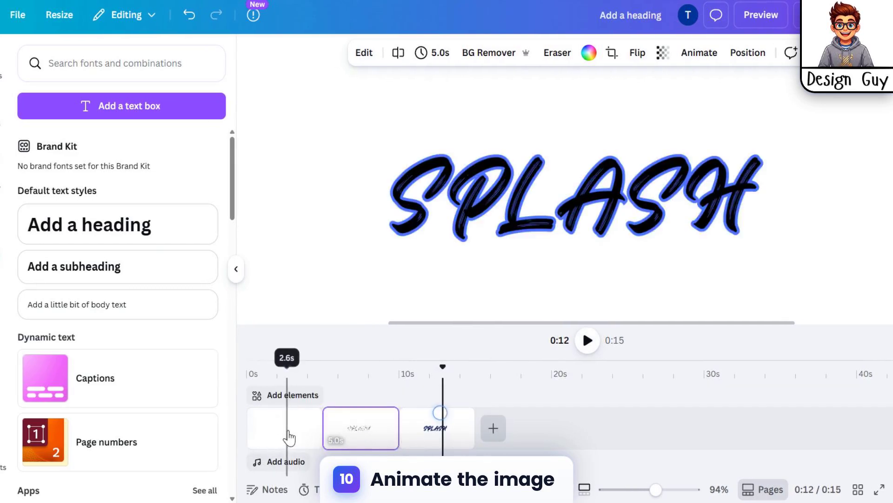
Step: Delete the blank first page from the timeline and select the hollow SPLASH clip
click(288, 436)
key(Delete)
click(296, 433)
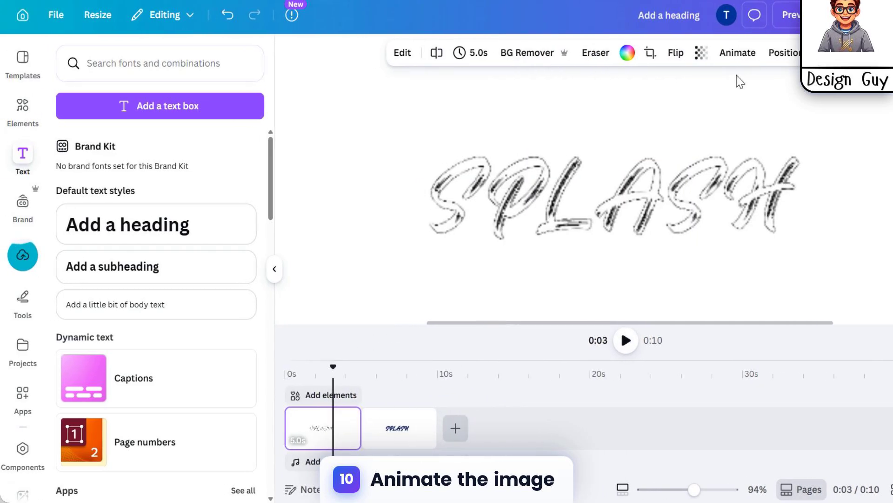
Step: Apply the Brush reveal animation, set to Both, to the hollow SPLASH clip and the blue-outlined SPLASH clip
click(737, 52)
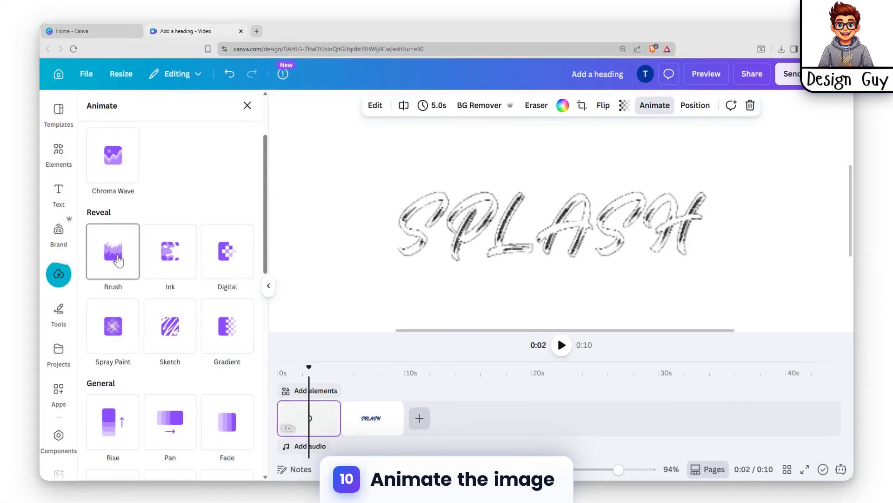
click(117, 260)
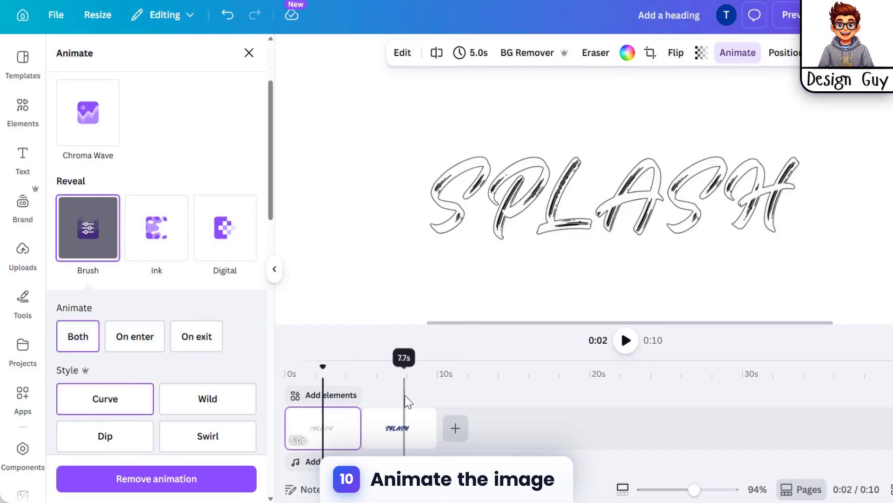
click(393, 425)
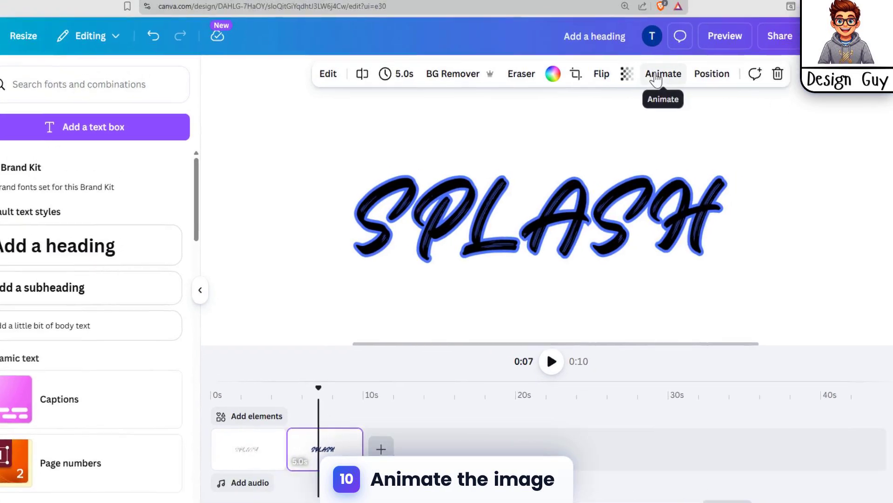
click(738, 52)
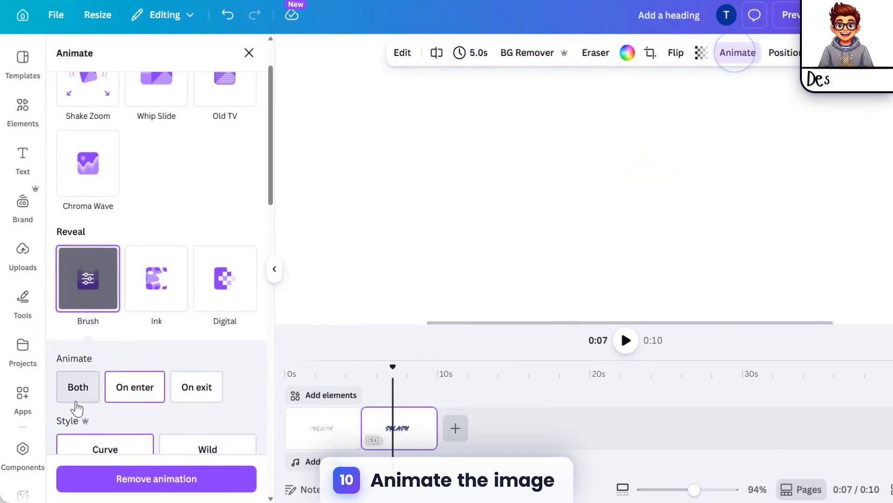
click(78, 415)
Step: Detach the hollow SPLASH image from its clip's background
click(329, 424)
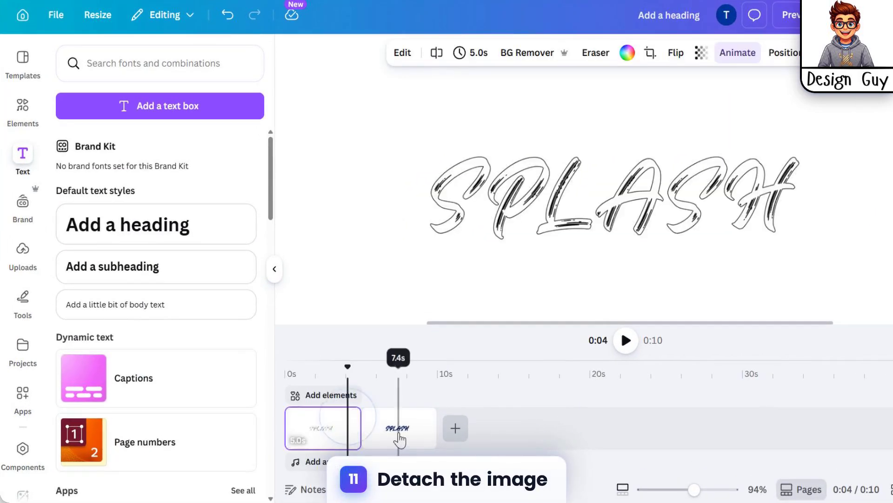
click(386, 433)
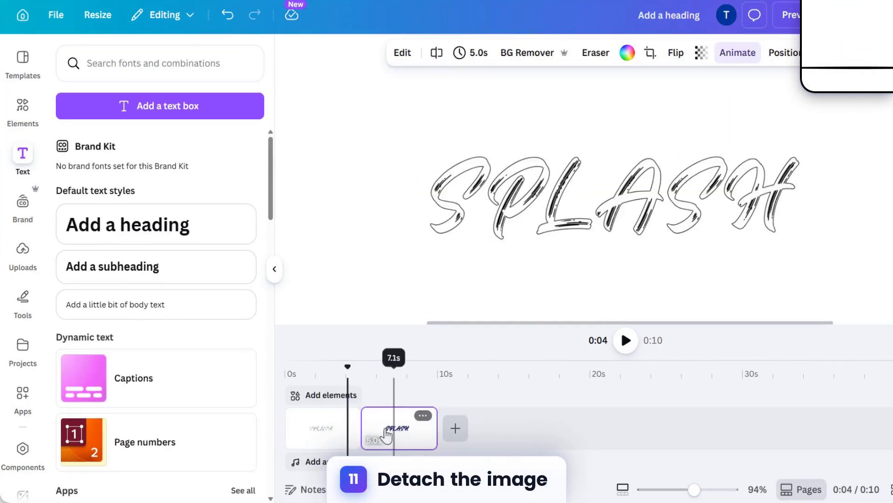
right_click(328, 428)
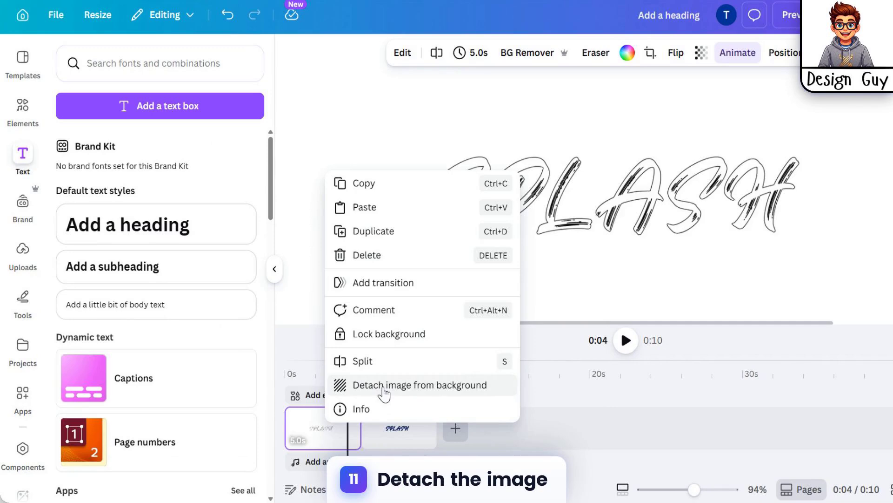
click(419, 385)
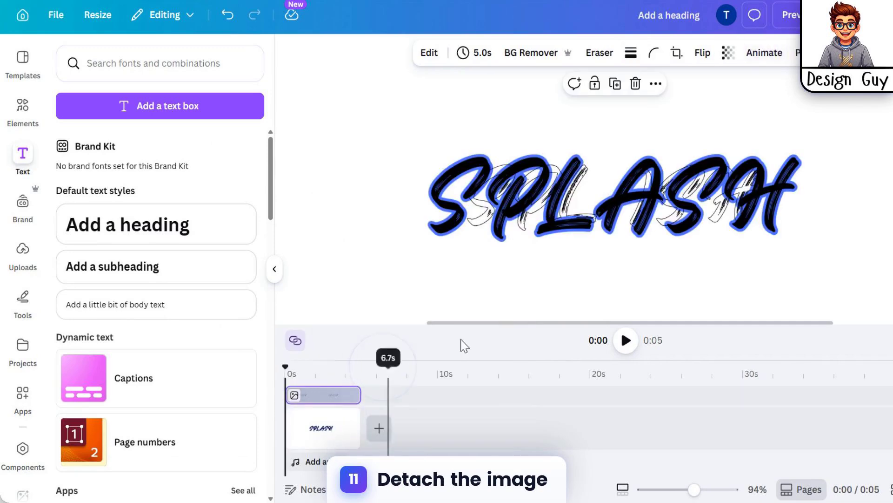
Step: Move the detached hollow image below the blue-outlined SPLASH and return it to the middle of the page
click(332, 372)
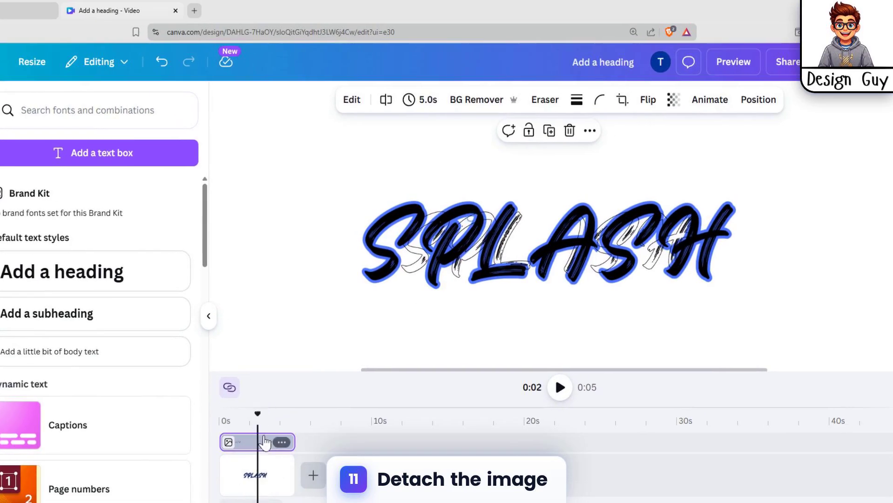
drag(522, 167, 480, 271)
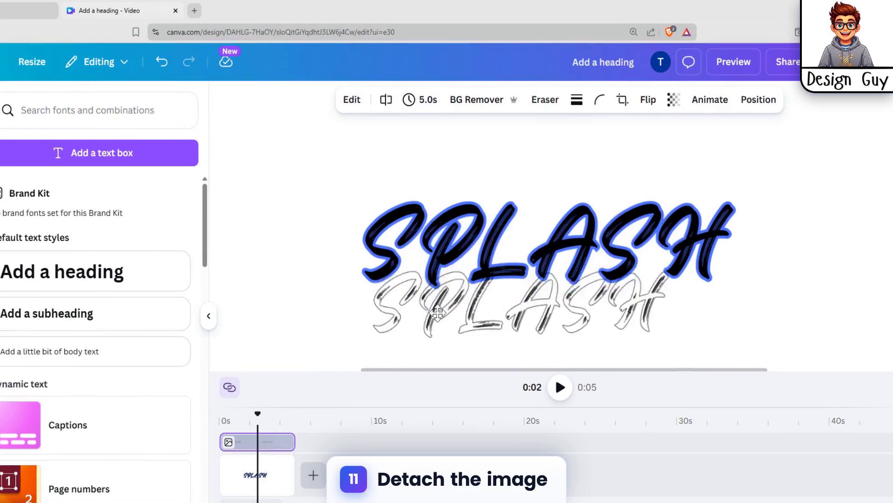
drag(437, 313, 352, 212)
drag(545, 192, 648, 246)
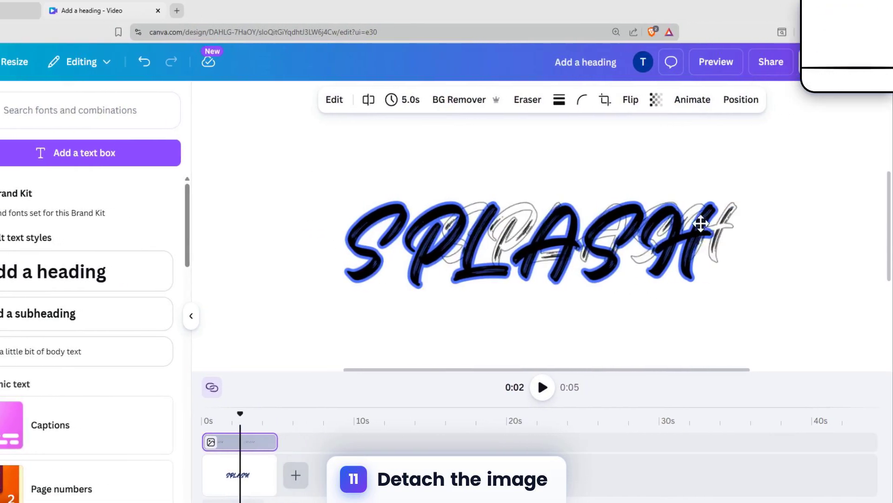
Step: Detach the blue-outlined SPLASH image from the background and add a blank page beneath the two image layers
click(249, 477)
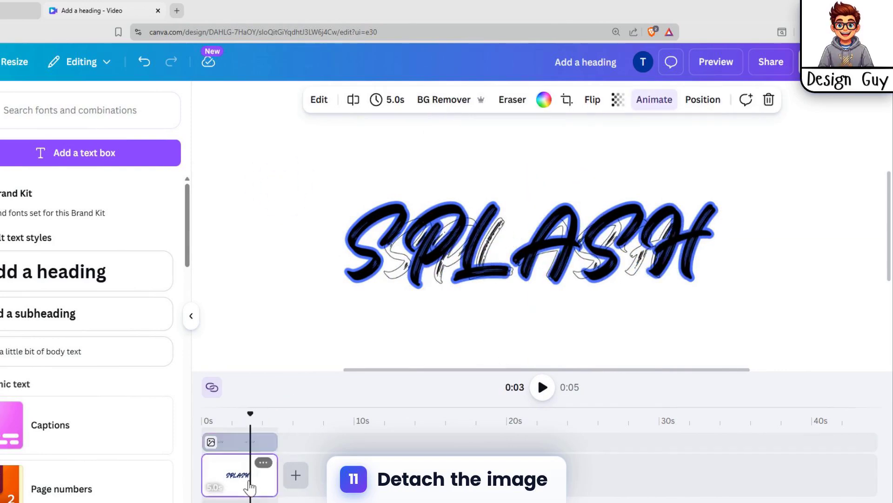
right_click(248, 475)
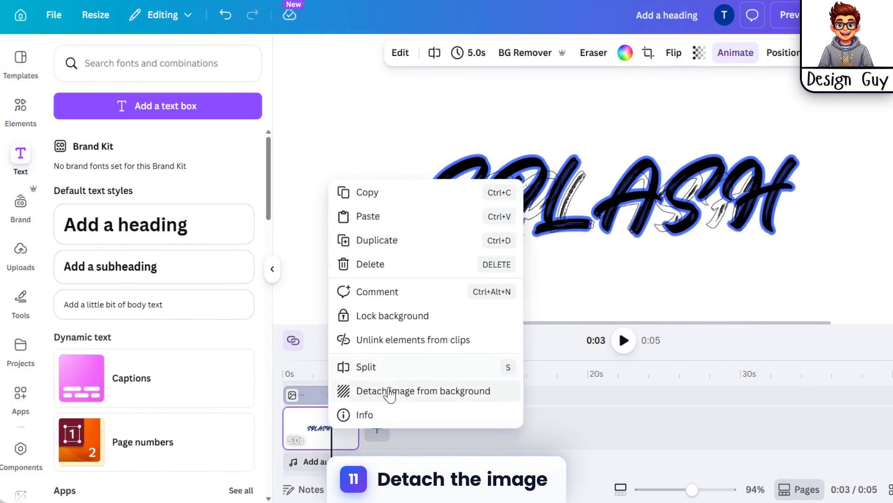
click(390, 392)
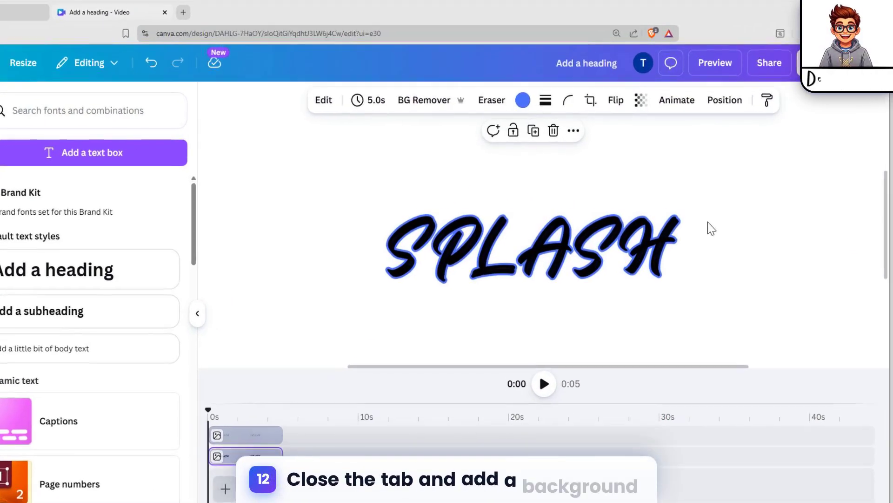
click(291, 434)
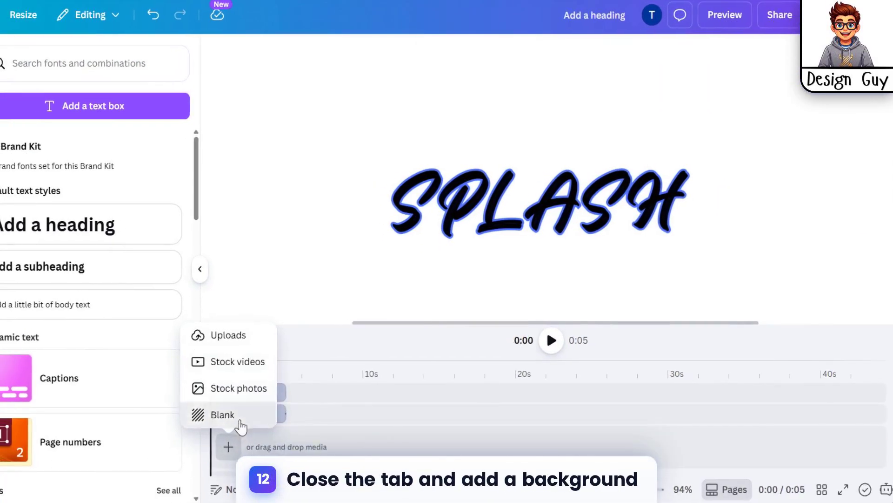
click(216, 444)
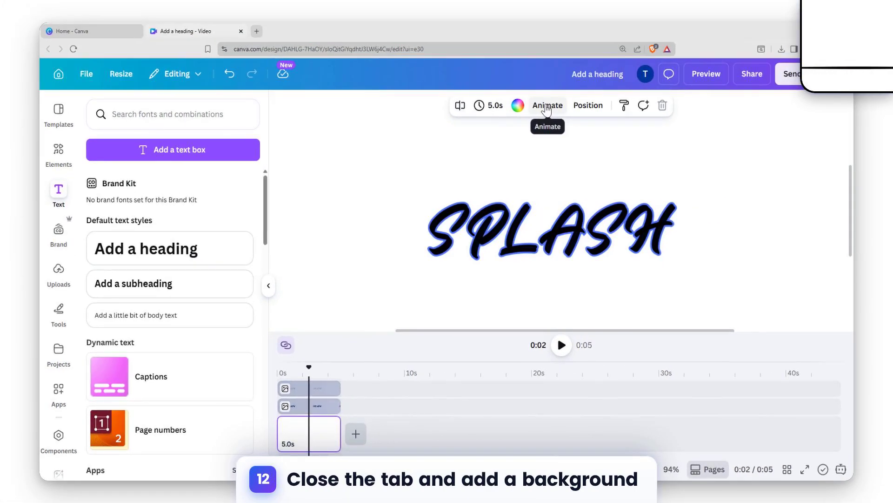
Step: Set the blank page's background to the lightest grey default colour after trying lime green, light blue and other colours
click(517, 105)
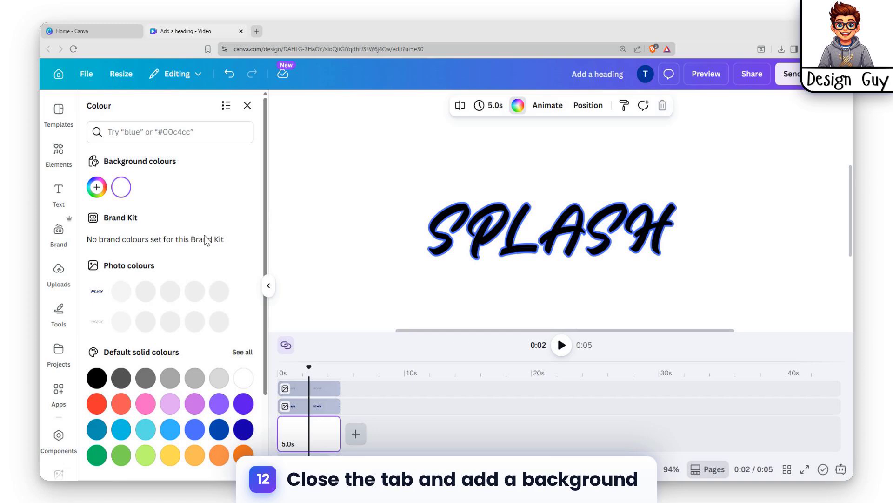
scroll(141, 370, down, 2)
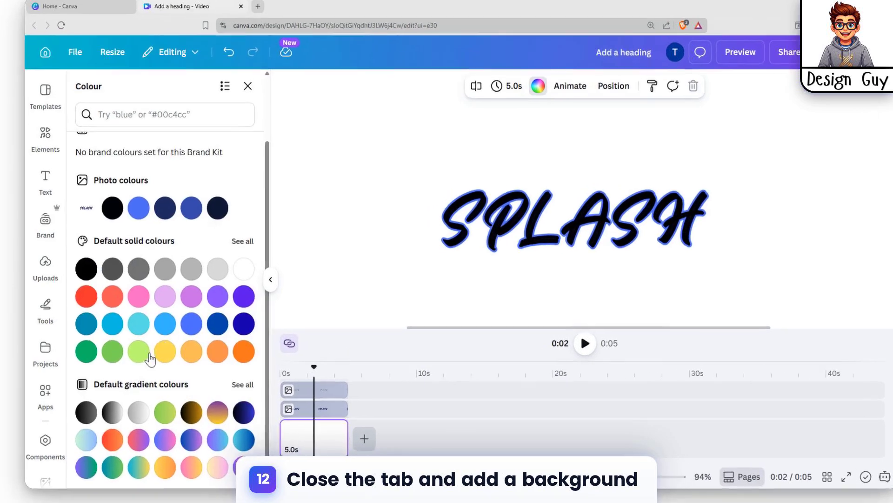
click(168, 354)
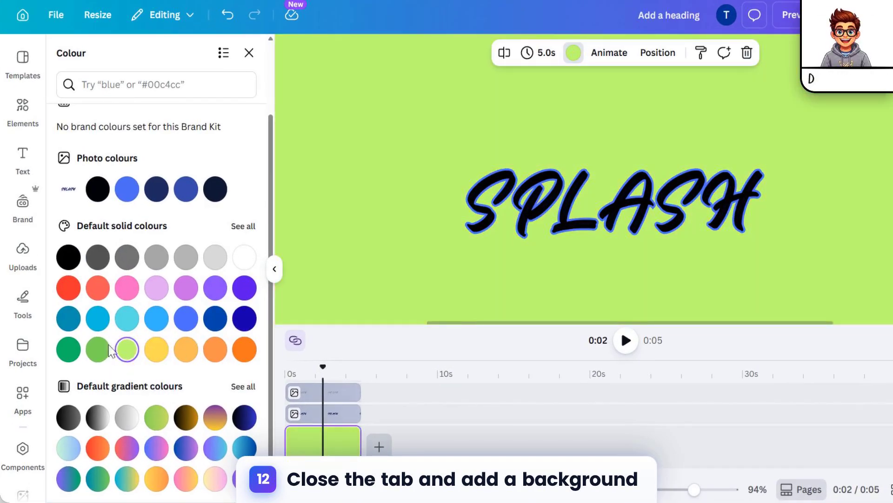
click(158, 320)
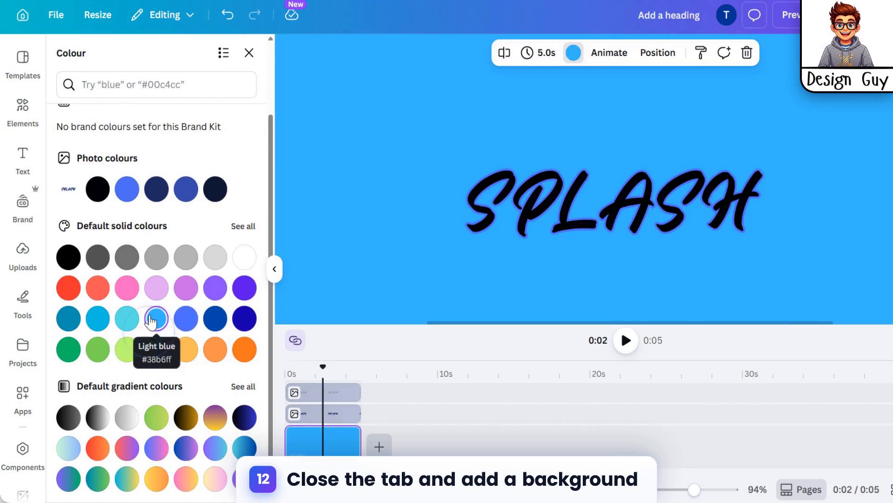
click(125, 320)
click(98, 320)
click(125, 191)
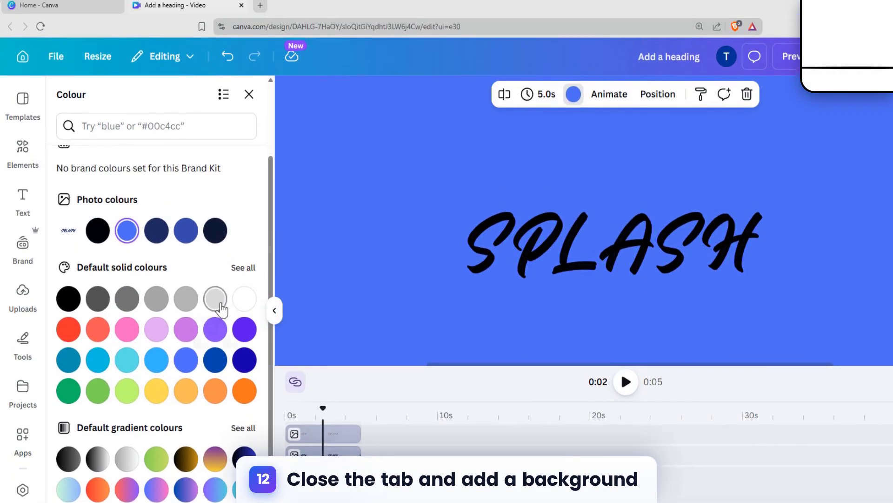
click(215, 298)
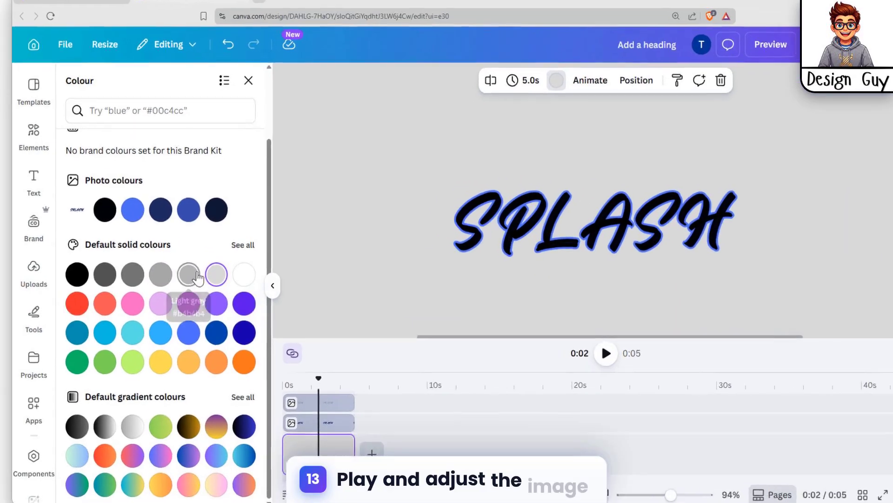
click(198, 277)
click(216, 277)
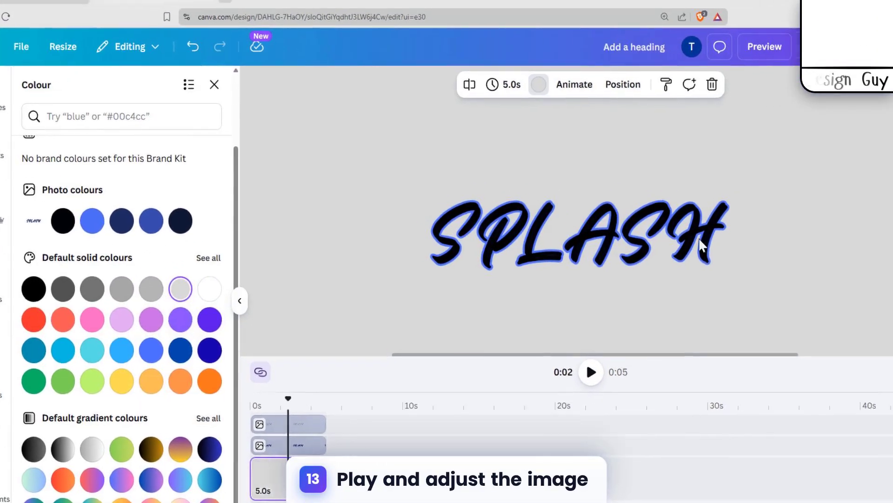
Step: Play the layered video from the start to check both SPLASH images, and pause it at about 0:04
click(790, 190)
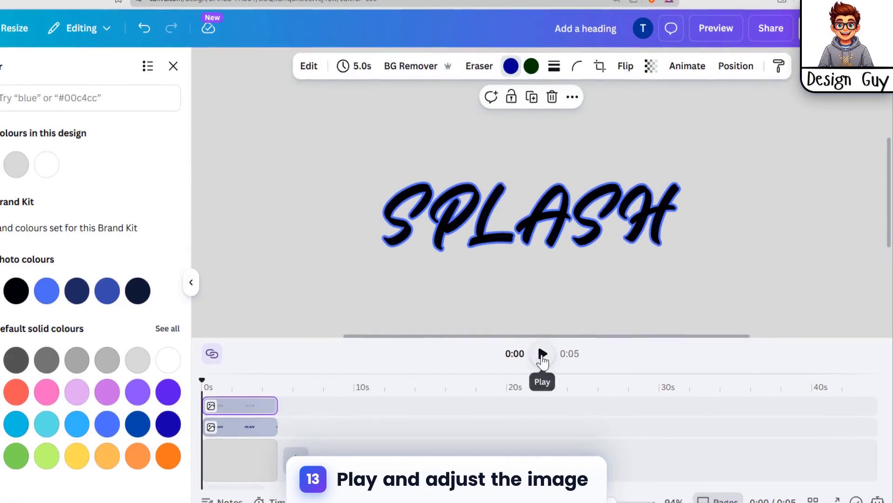
click(543, 387)
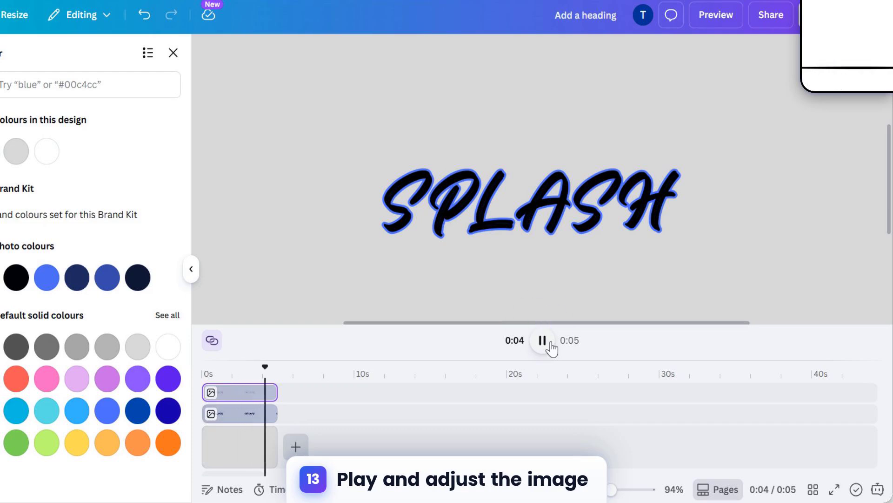
click(542, 340)
Step: Apply the Brush reveal animation, set to Both, to the hollow SPLASH image layer
drag(265, 367, 234, 367)
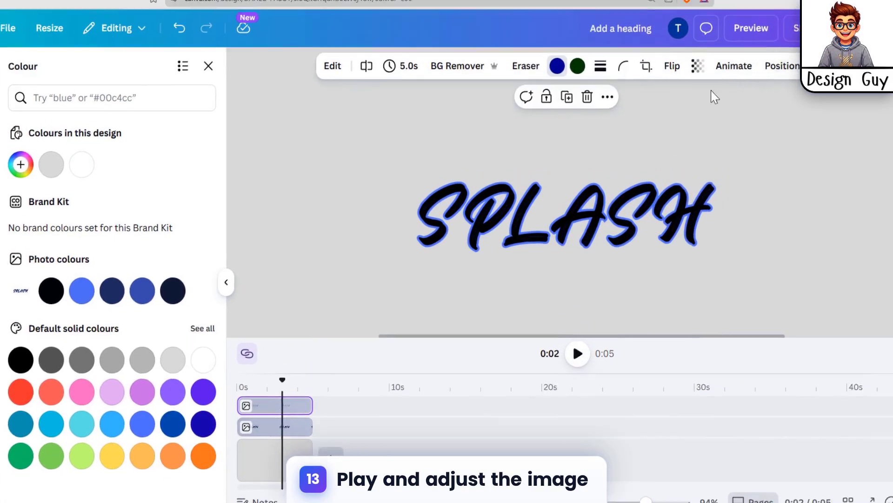
click(782, 52)
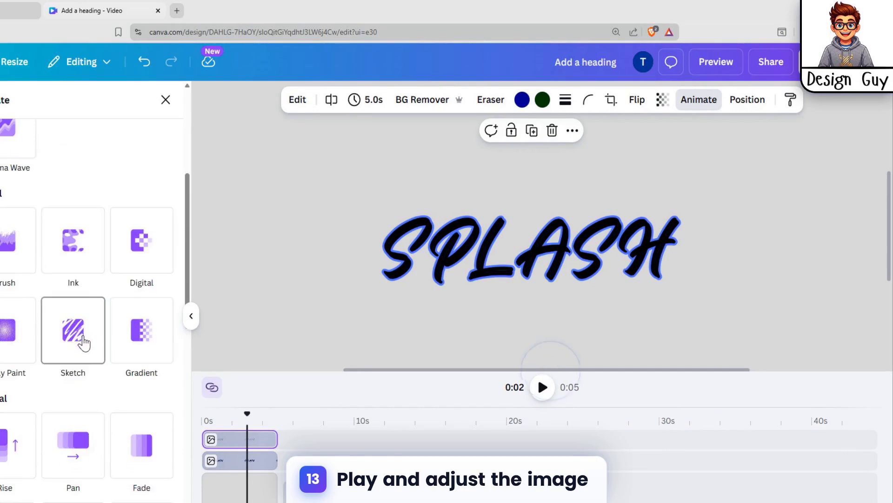
click(14, 253)
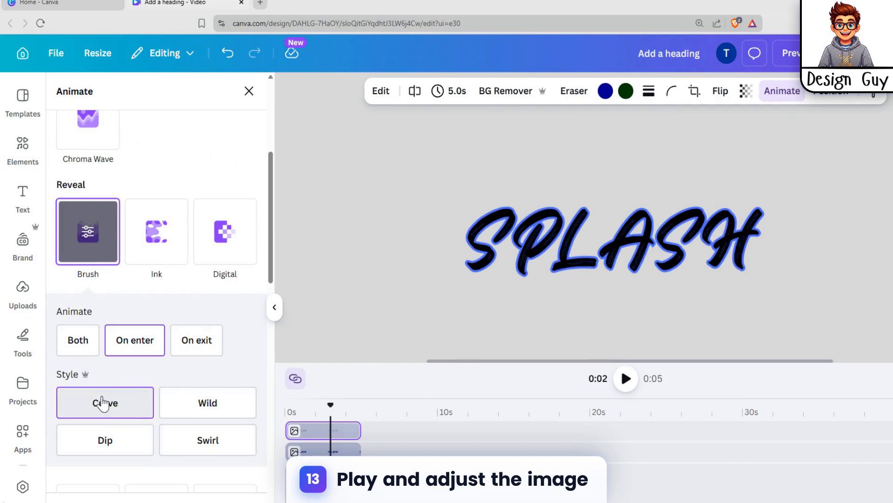
click(78, 340)
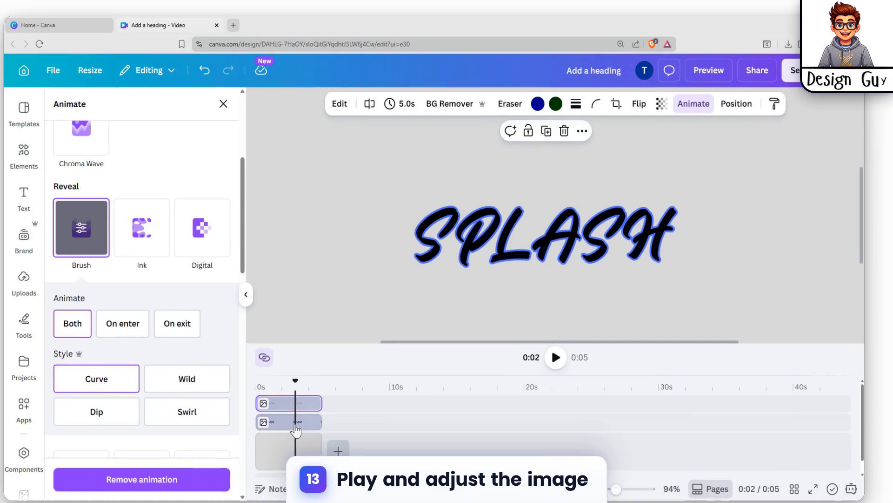
Step: Apply the Brush reveal animation, set to Both, to the blue-outlined SPLASH image layer
click(293, 426)
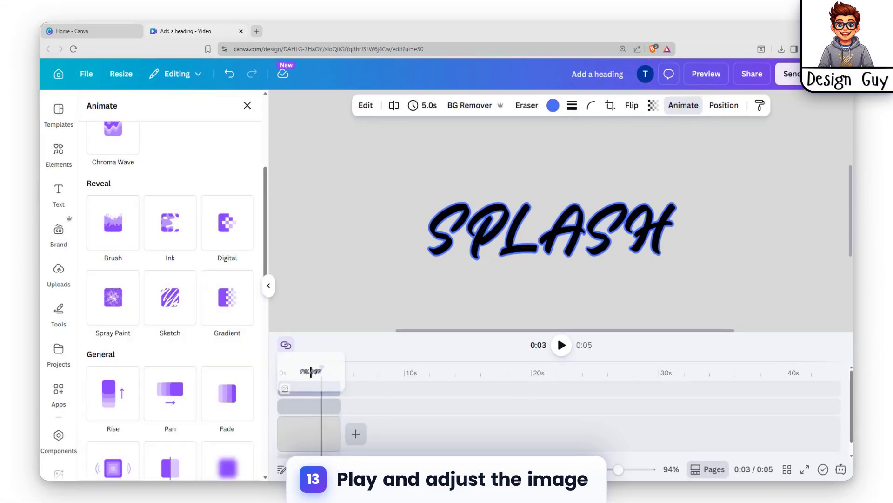
drag(311, 371, 300, 405)
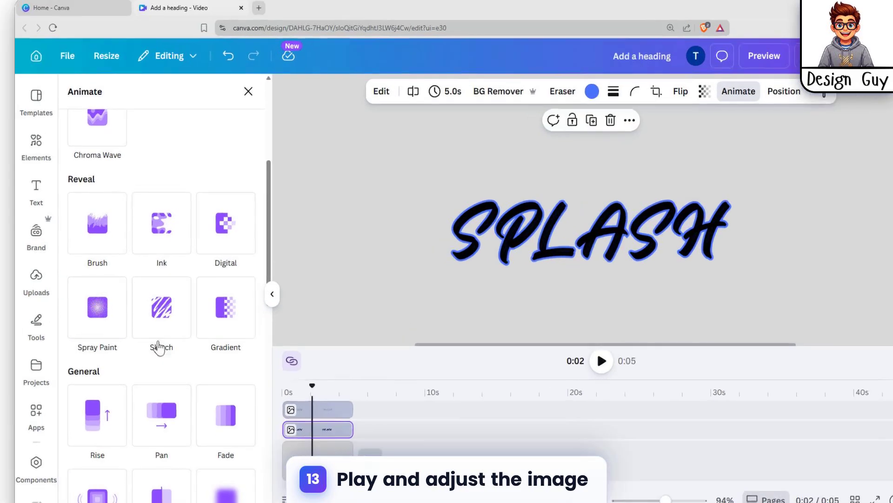
click(114, 223)
scroll(98, 353, down, 3)
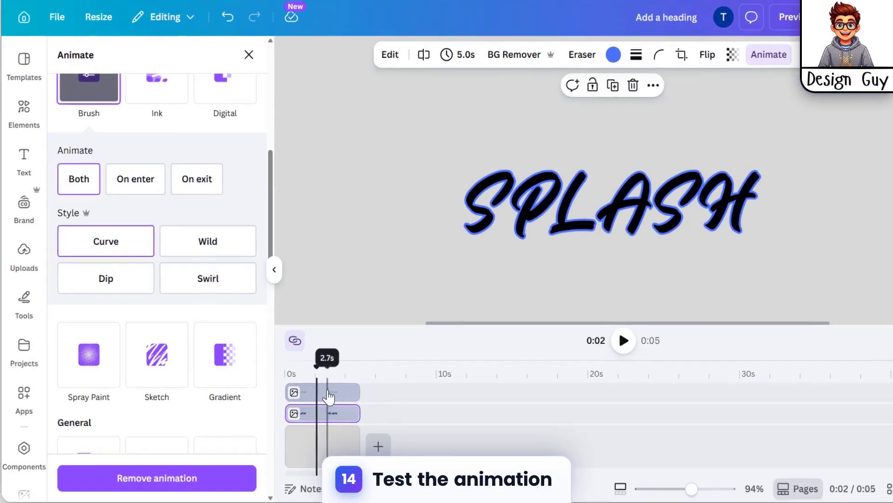
Step: Place the hollow SPLASH clip directly after the blue-outlined one in the timeline and play the sequence from the start
click(314, 388)
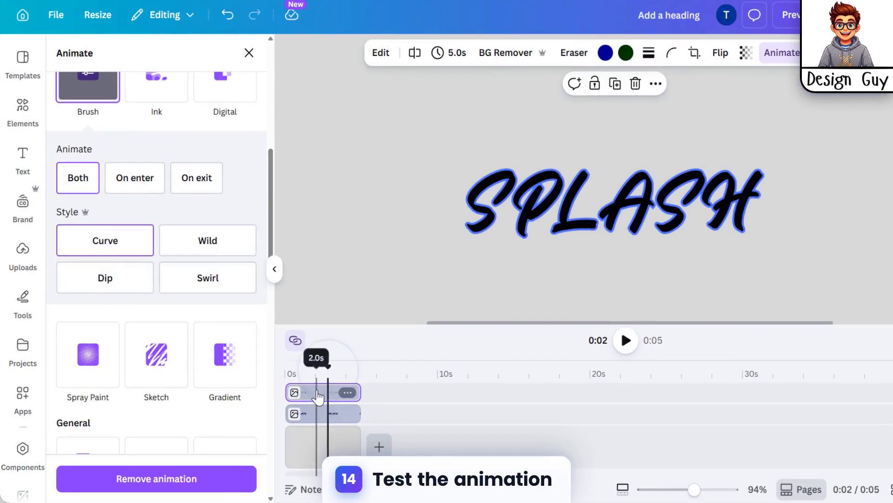
drag(318, 396, 392, 412)
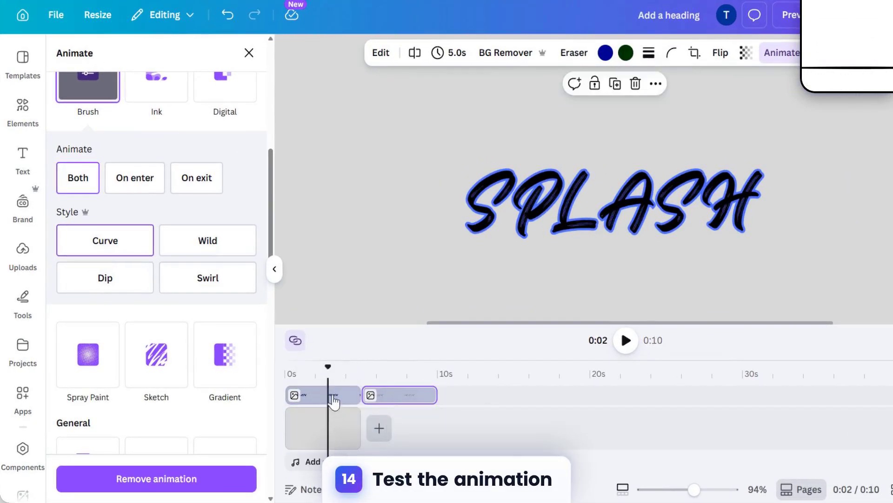
drag(332, 370, 283, 373)
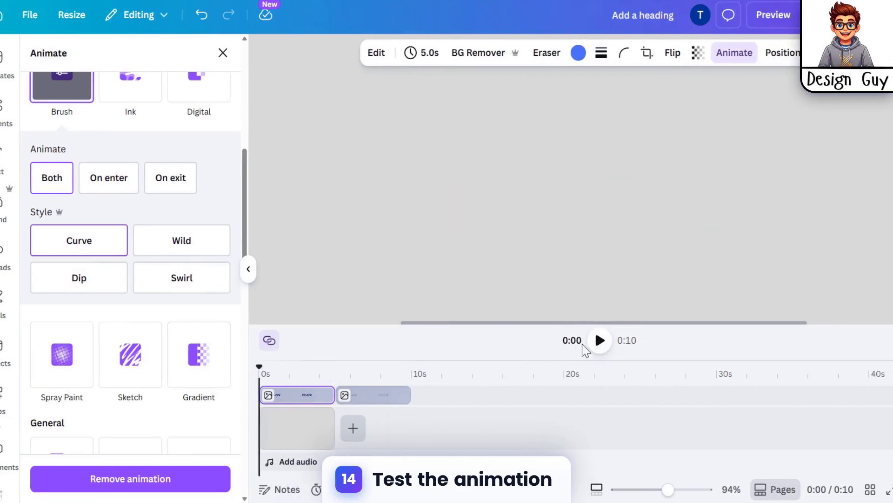
click(626, 344)
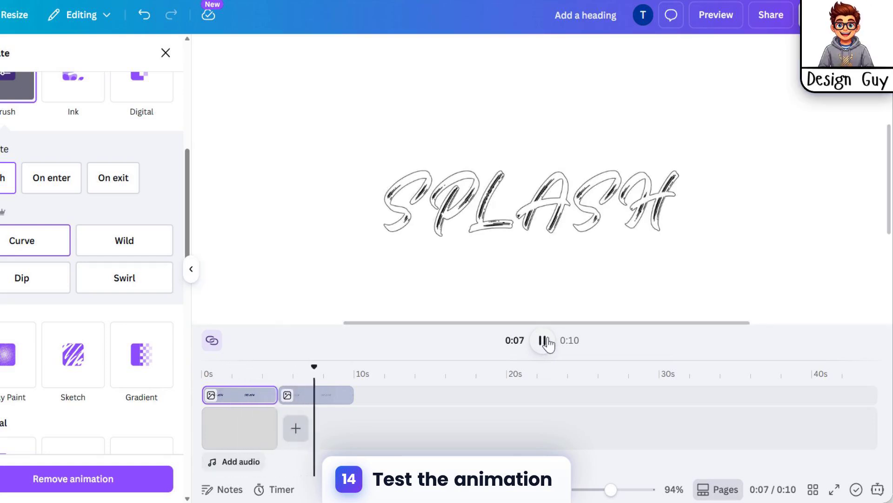
click(547, 342)
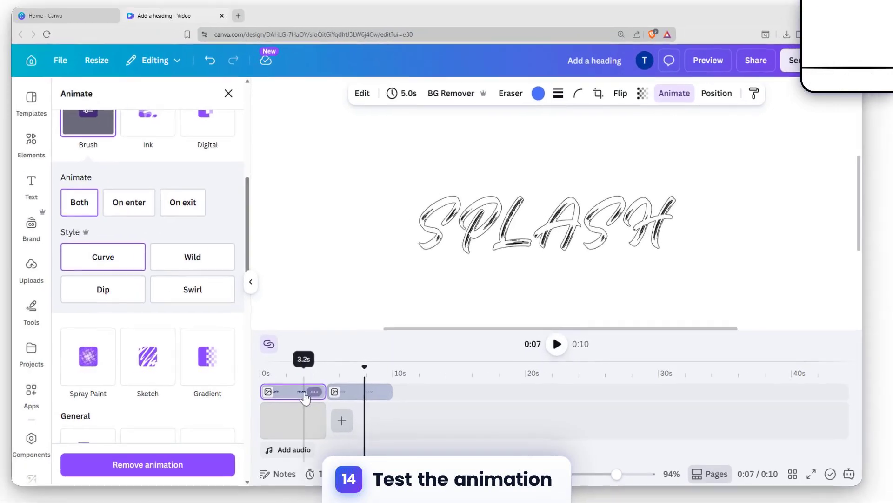
Step: Overlap the SPLASH clips on separate tracks, hollow starting at 0 s and blue-outlined lasting 3.5 s with the same end, and play to about 0:04
drag(252, 395, 312, 397)
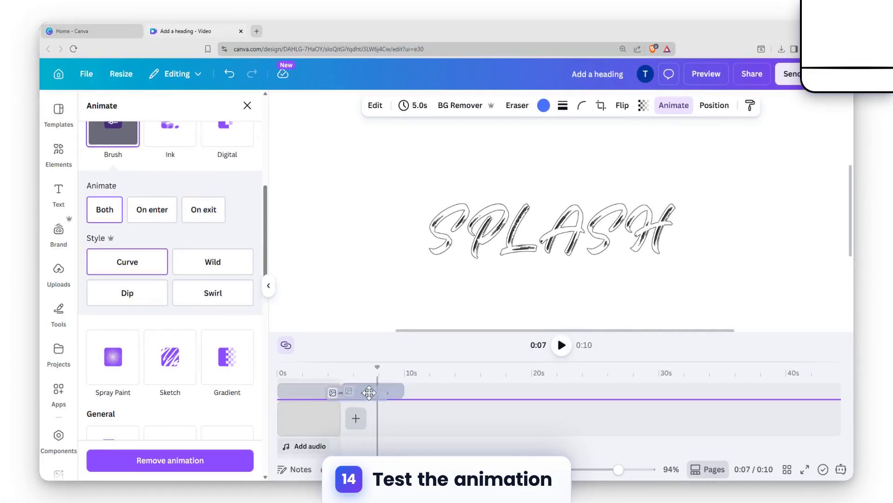
mouse_move(369, 392)
mouse_down()
mouse_move(389, 393)
mouse_move(362, 407)
mouse_up()
click(320, 434)
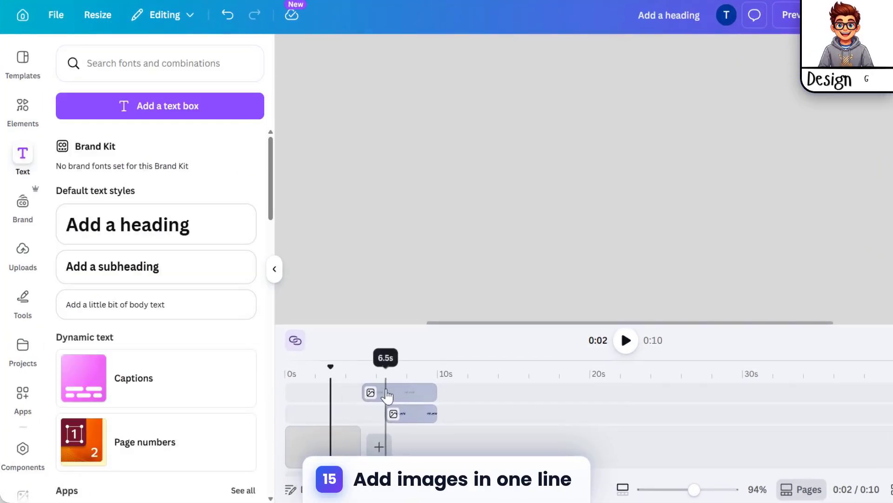
drag(371, 391, 266, 375)
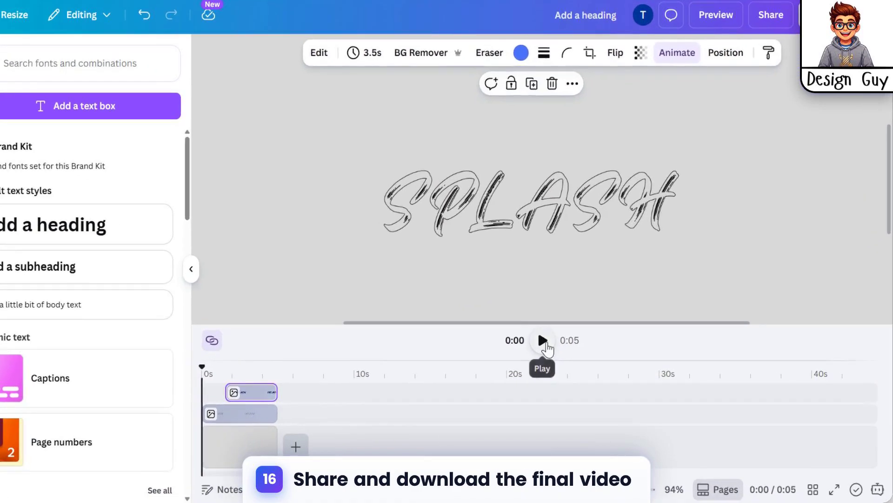
click(562, 344)
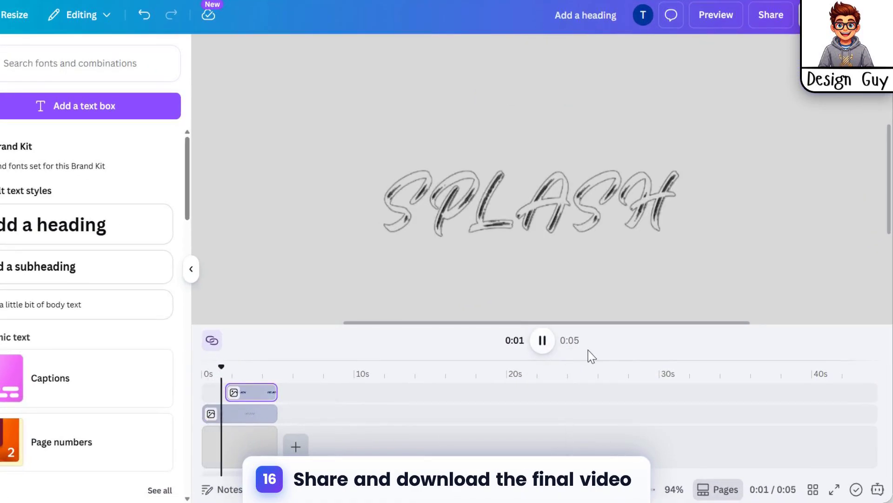
click(543, 340)
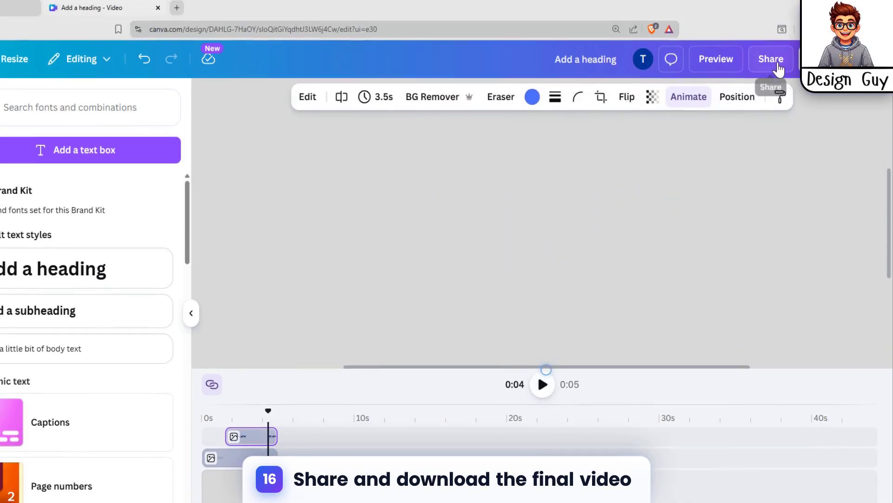
Step: Review the download settings for the MP4 Video file type at 4K (UHD) quality and for GIF, and close them without downloading
click(771, 15)
click(666, 320)
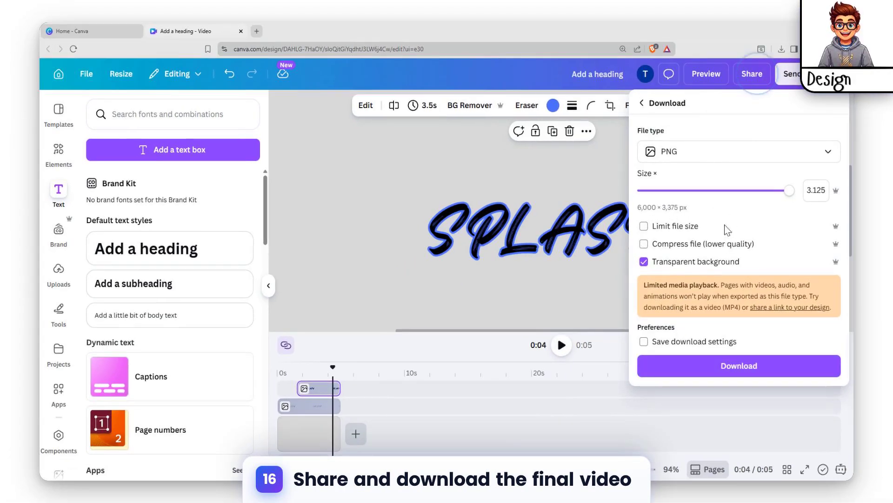
click(730, 159)
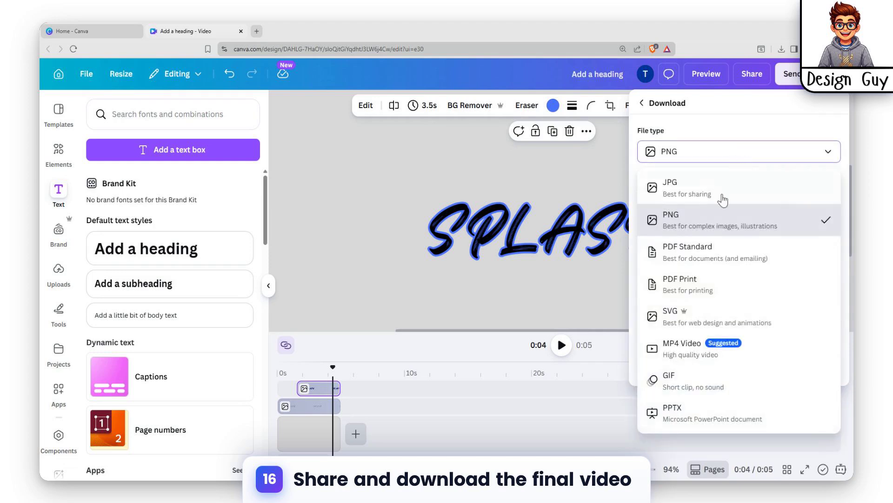
click(703, 355)
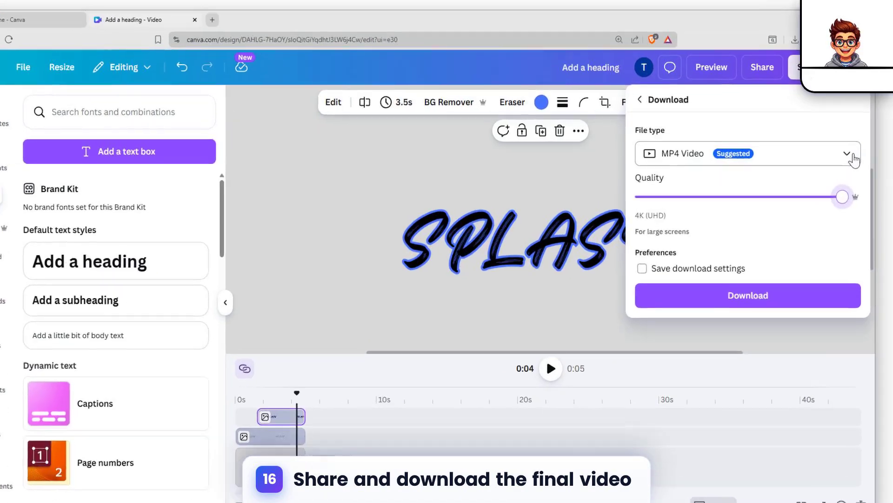
click(832, 154)
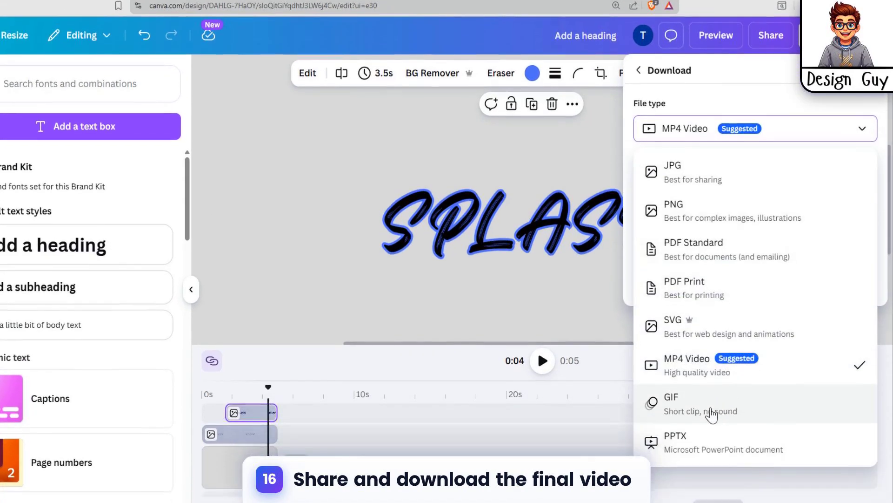
click(736, 431)
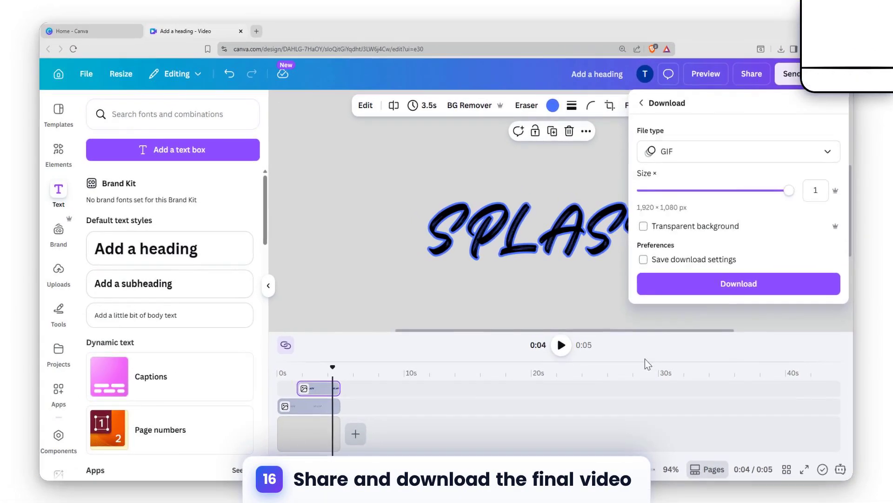
click(645, 359)
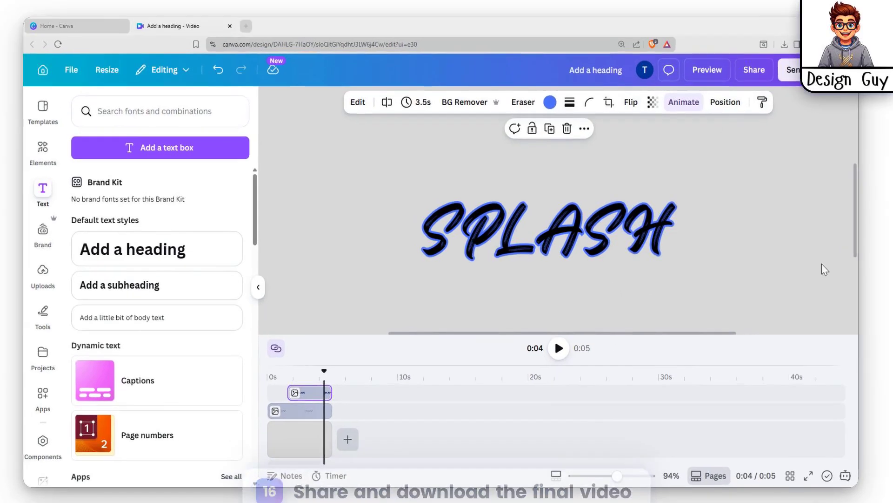